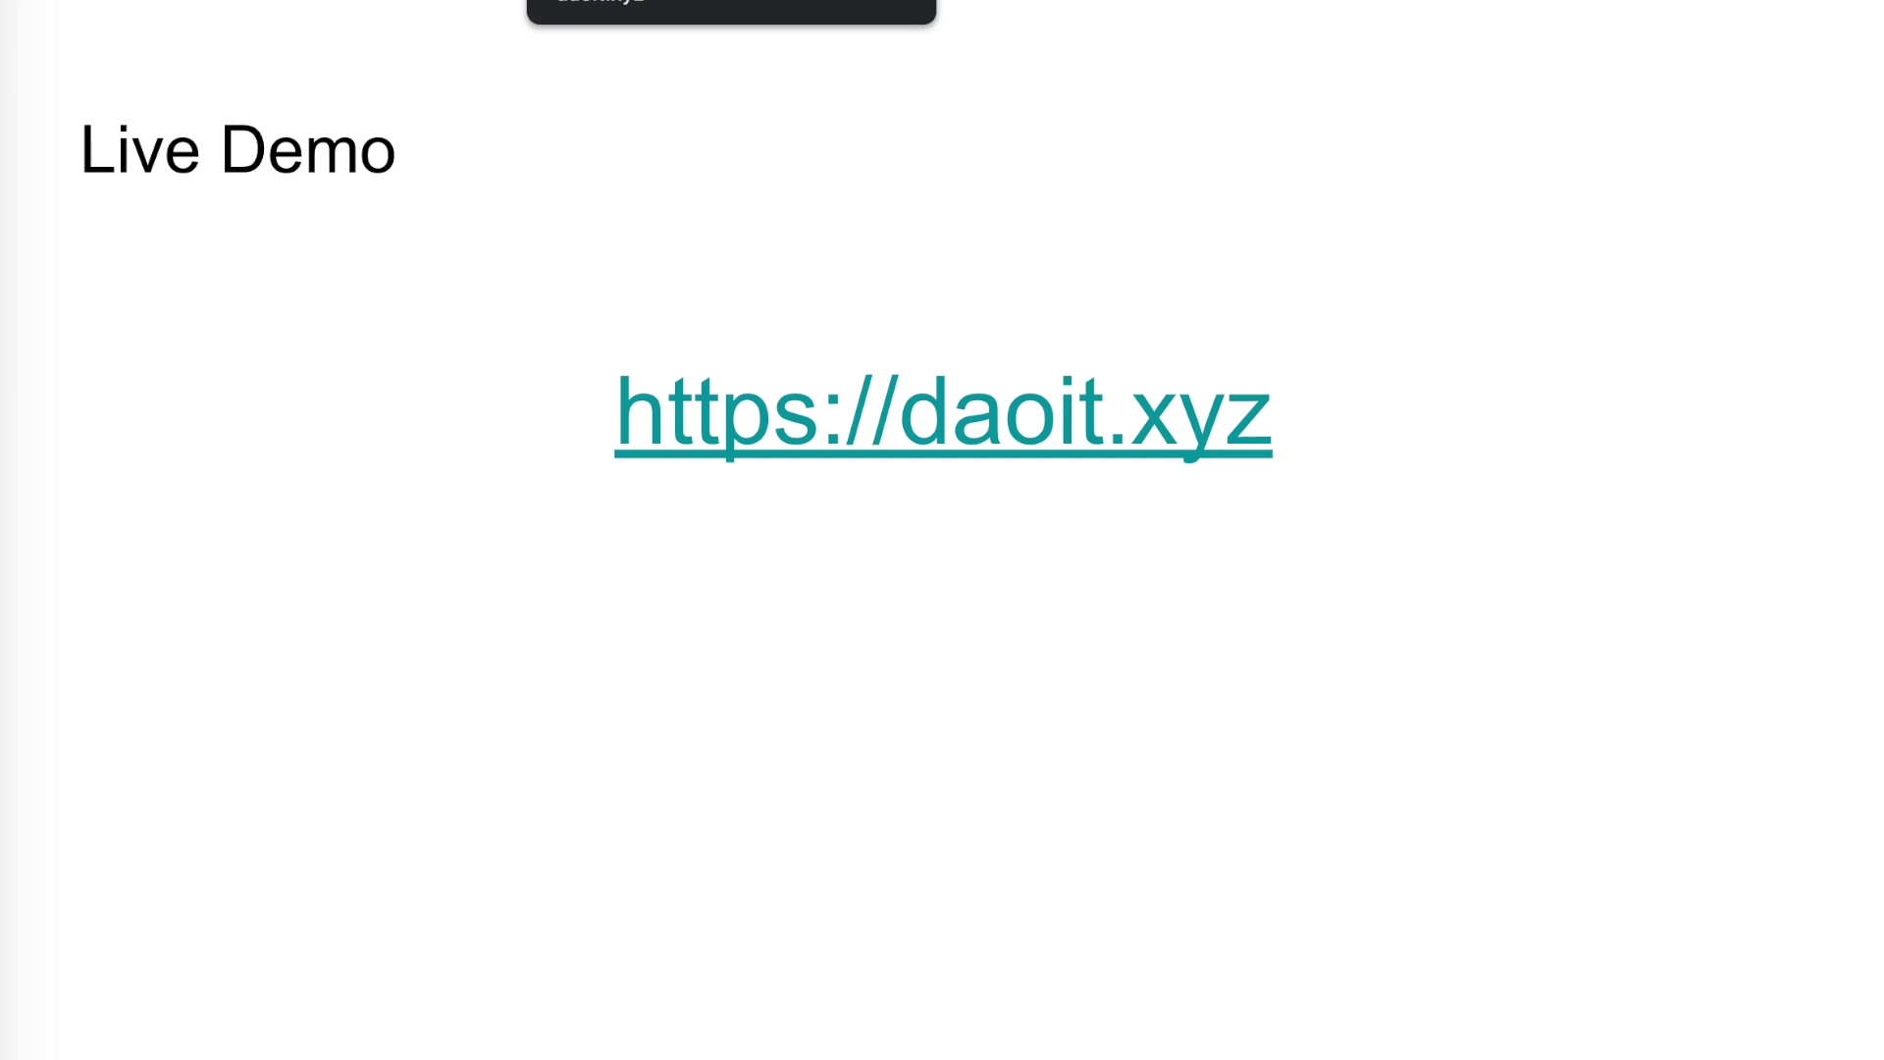
pyautogui.click(731, 1)
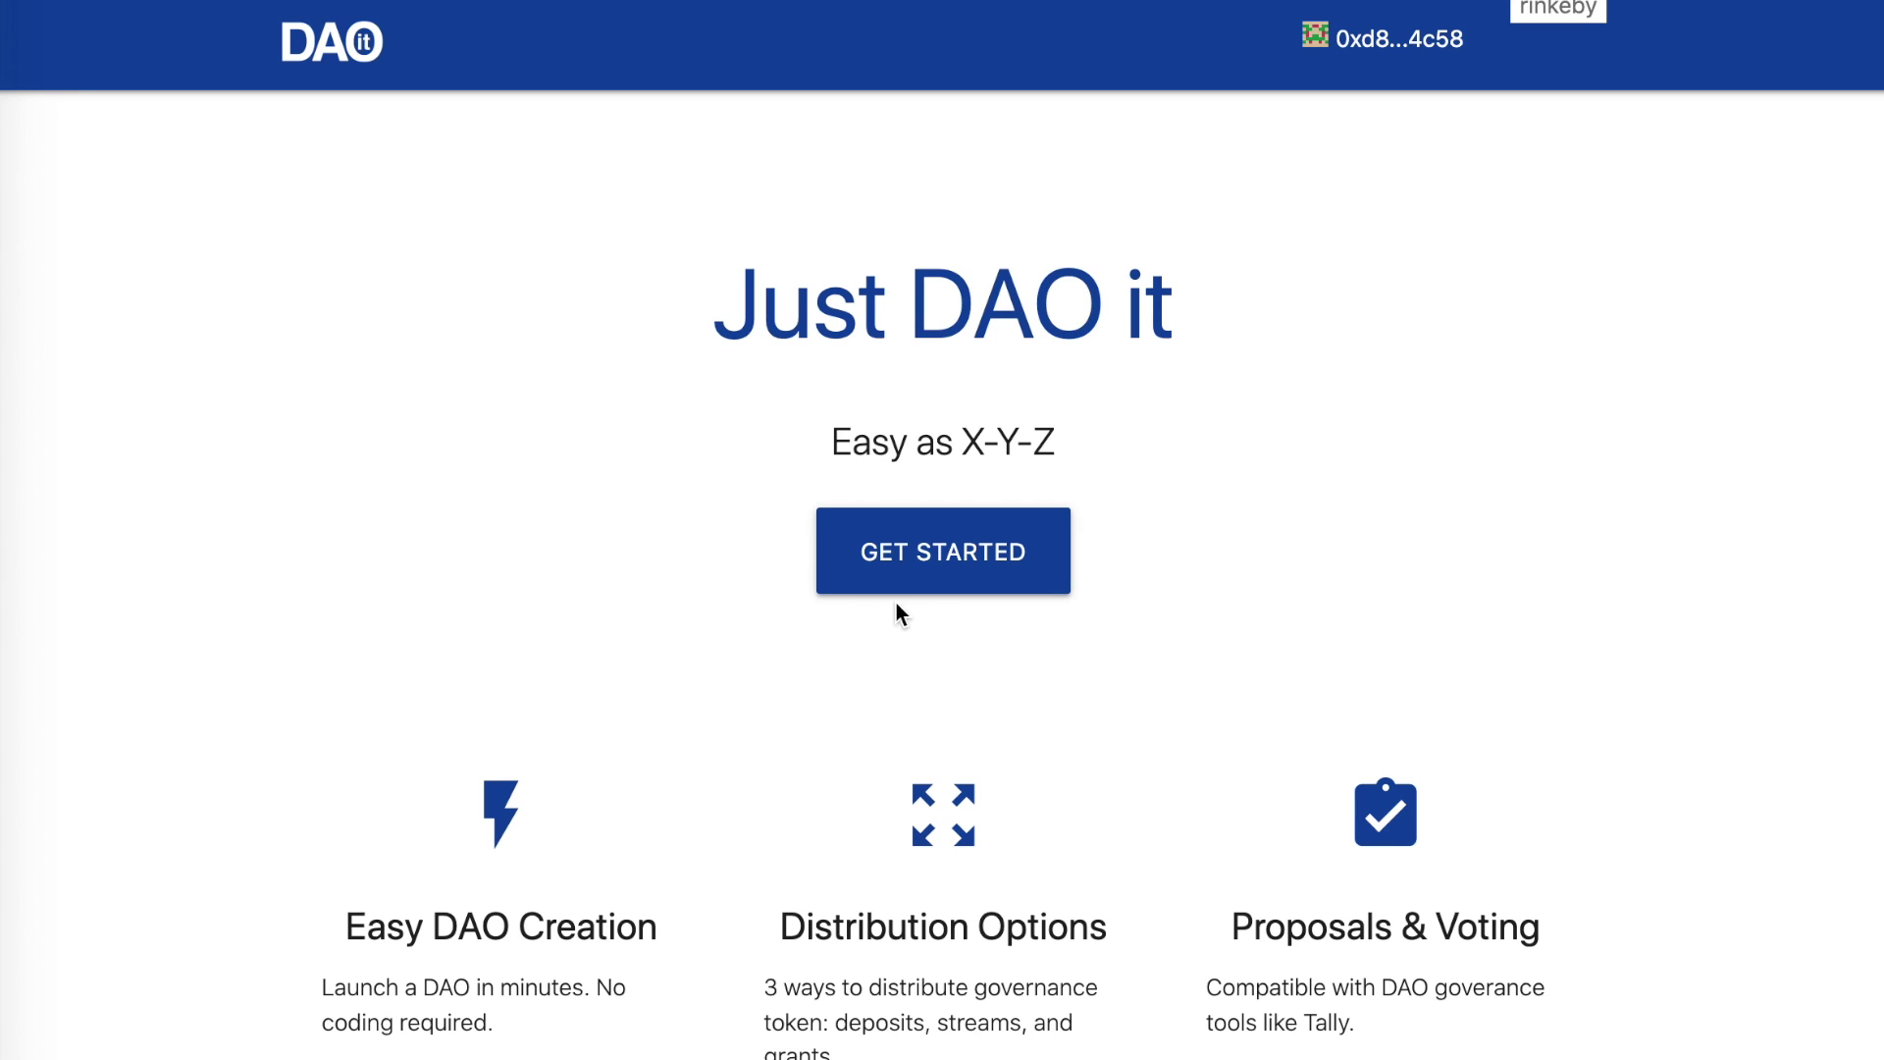
# Step: Deploy the My Club token (symbol CLUB, WETH deposits) on Rinkeby and confirm in MetaMask
pyautogui.click(962, 567)
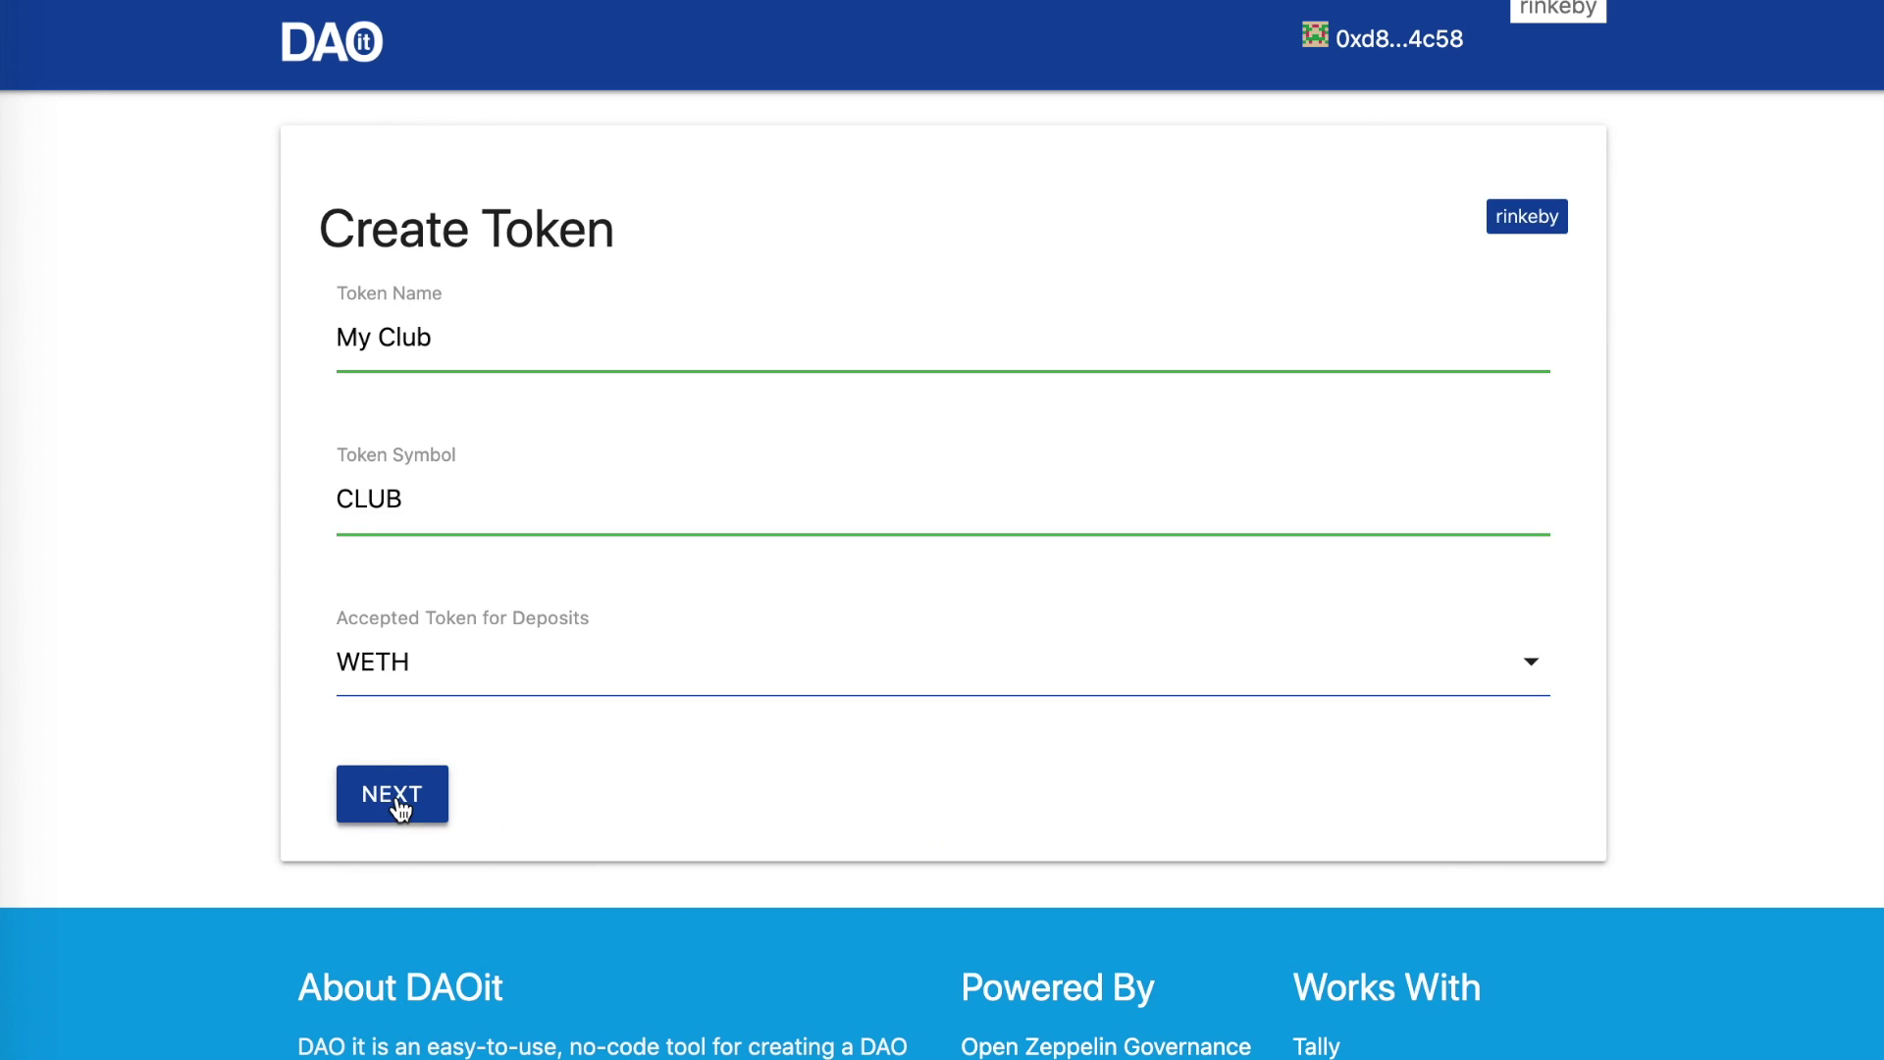
pyautogui.click(392, 794)
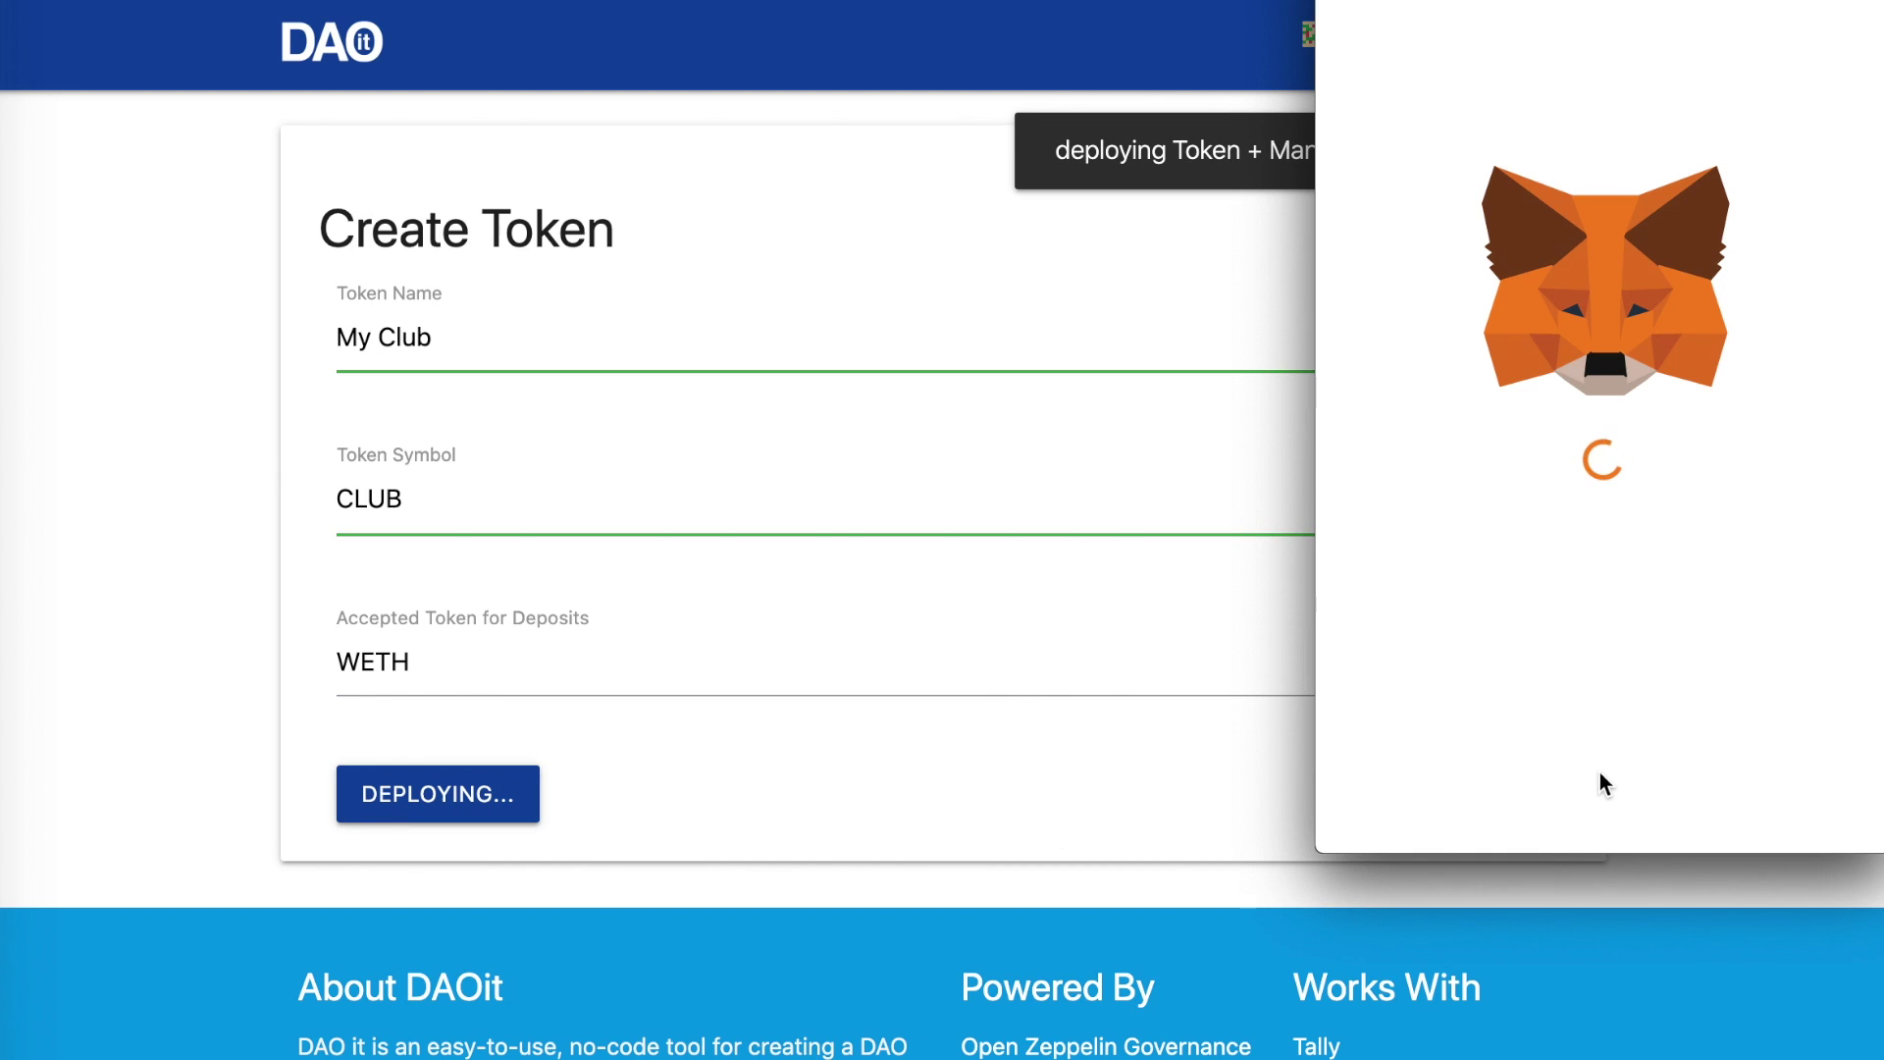
pyautogui.click(1739, 846)
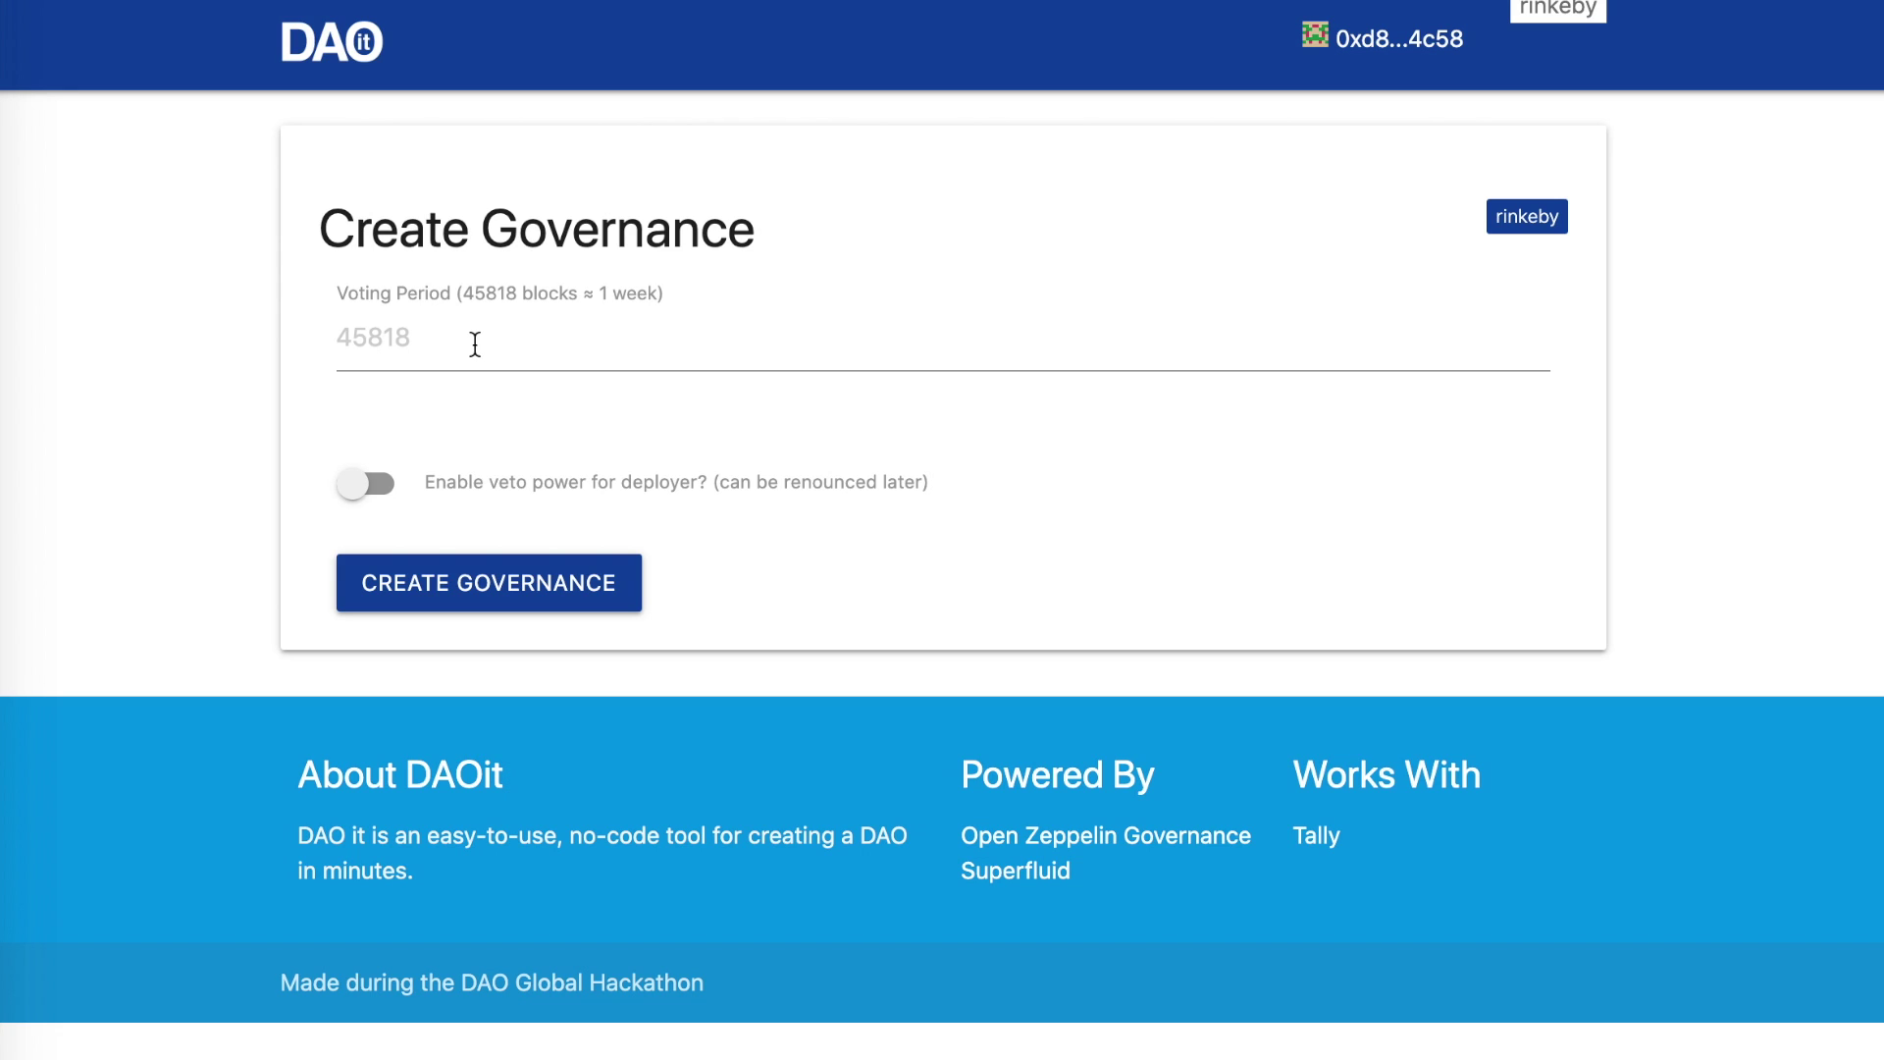
# Step: Create governance with a 20-block voting period and deployer veto enabled, confirming in MetaMask
pyautogui.click(475, 345)
pyautogui.write('20')
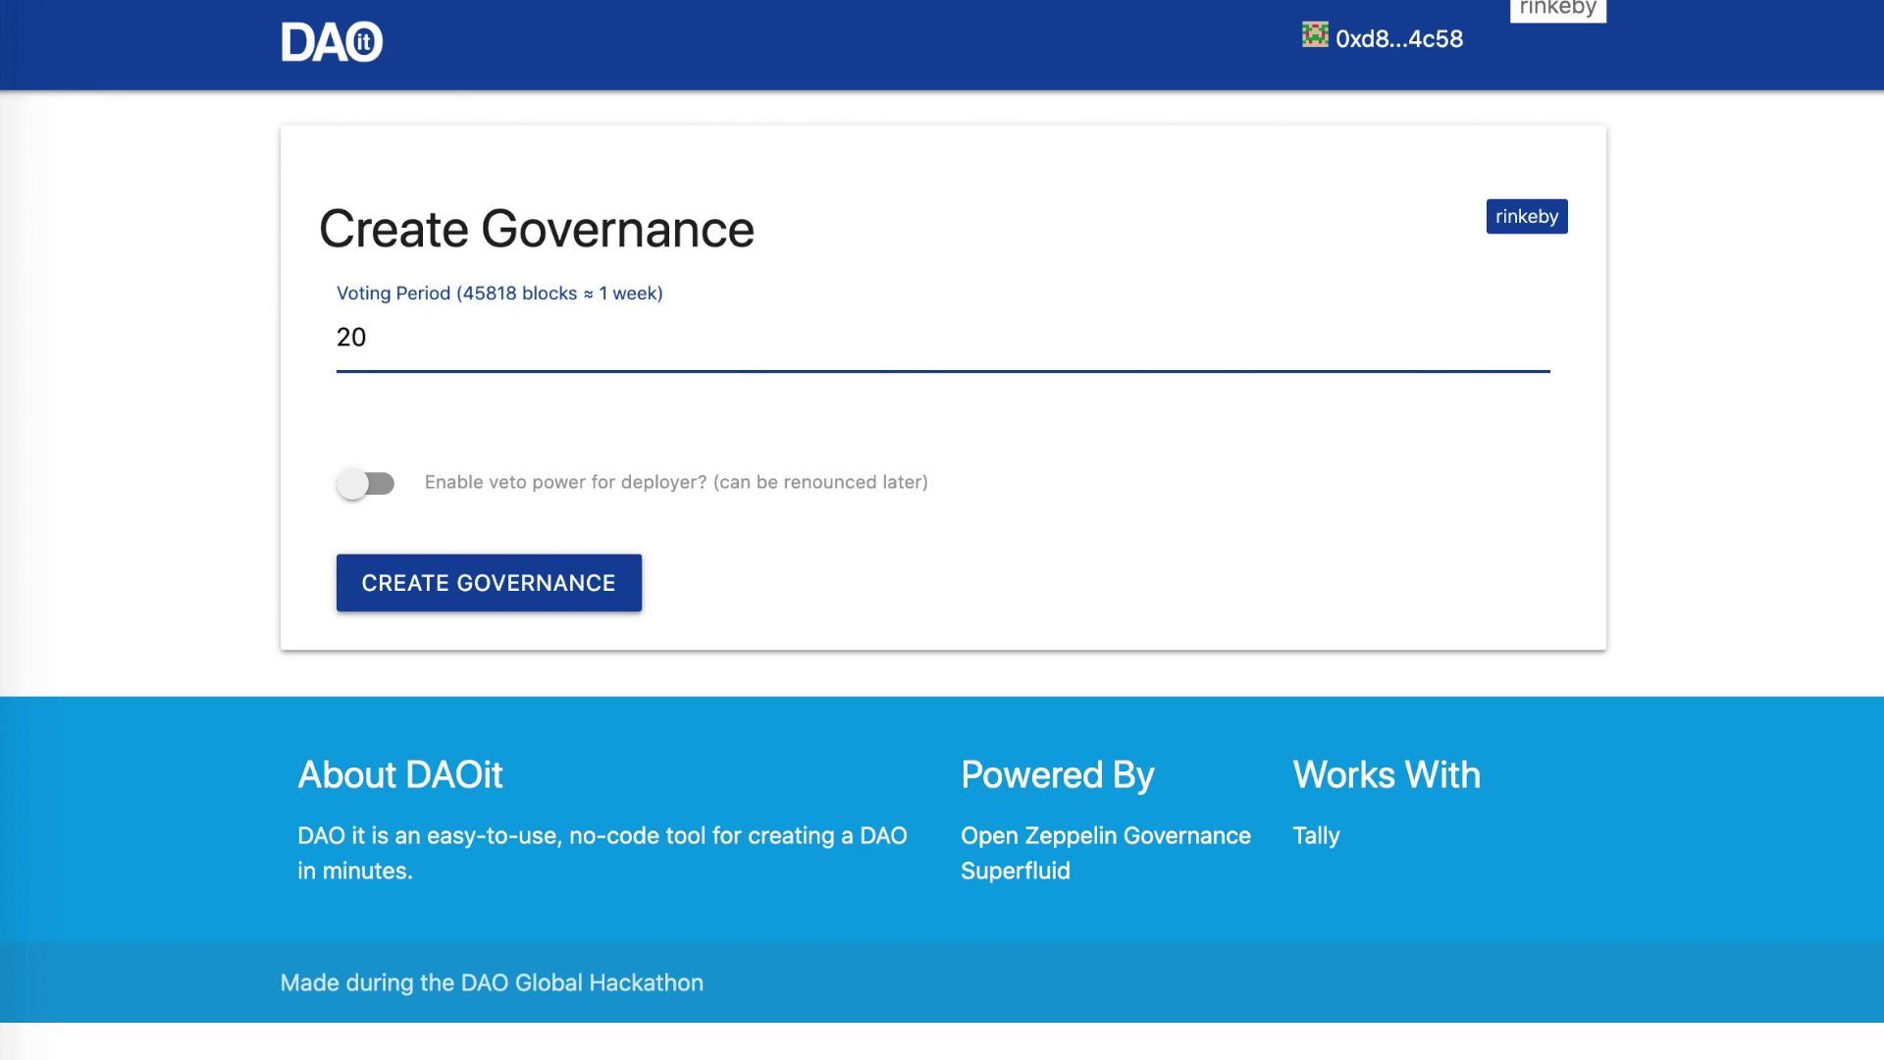
pyautogui.click(379, 492)
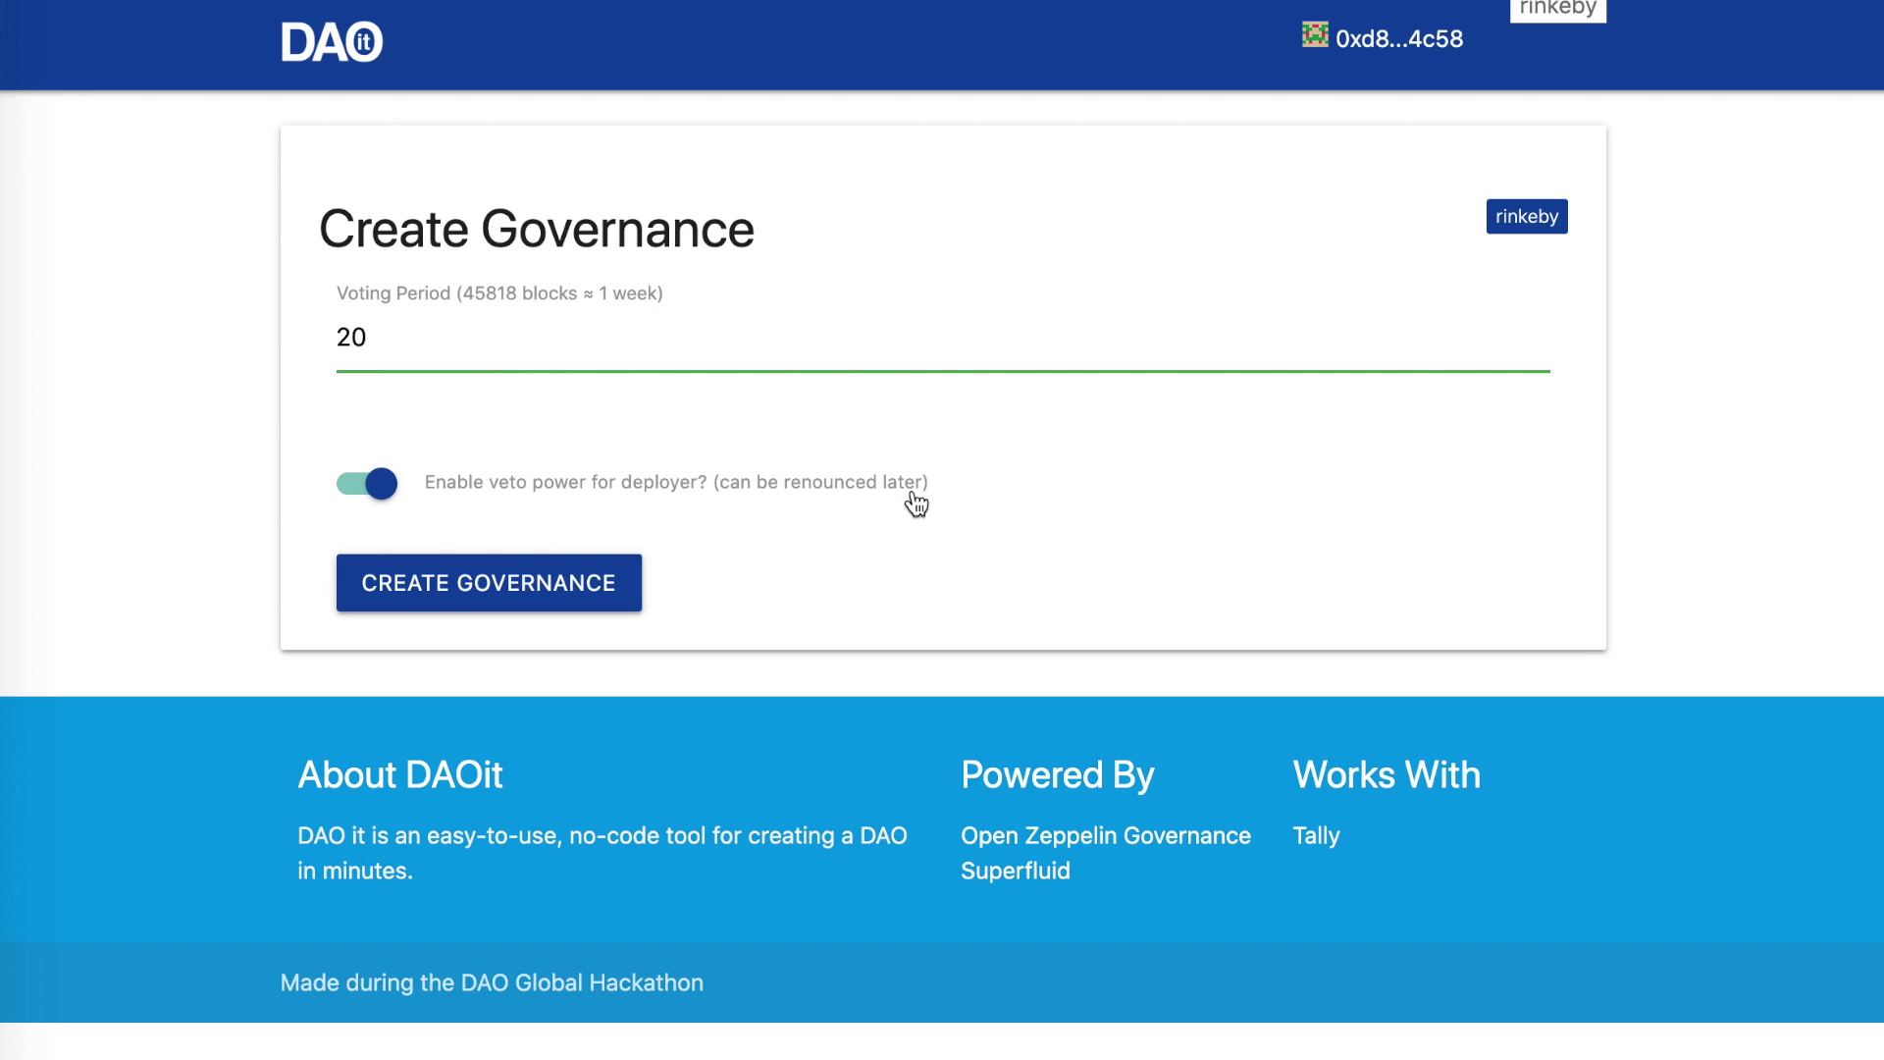
pyautogui.click(549, 588)
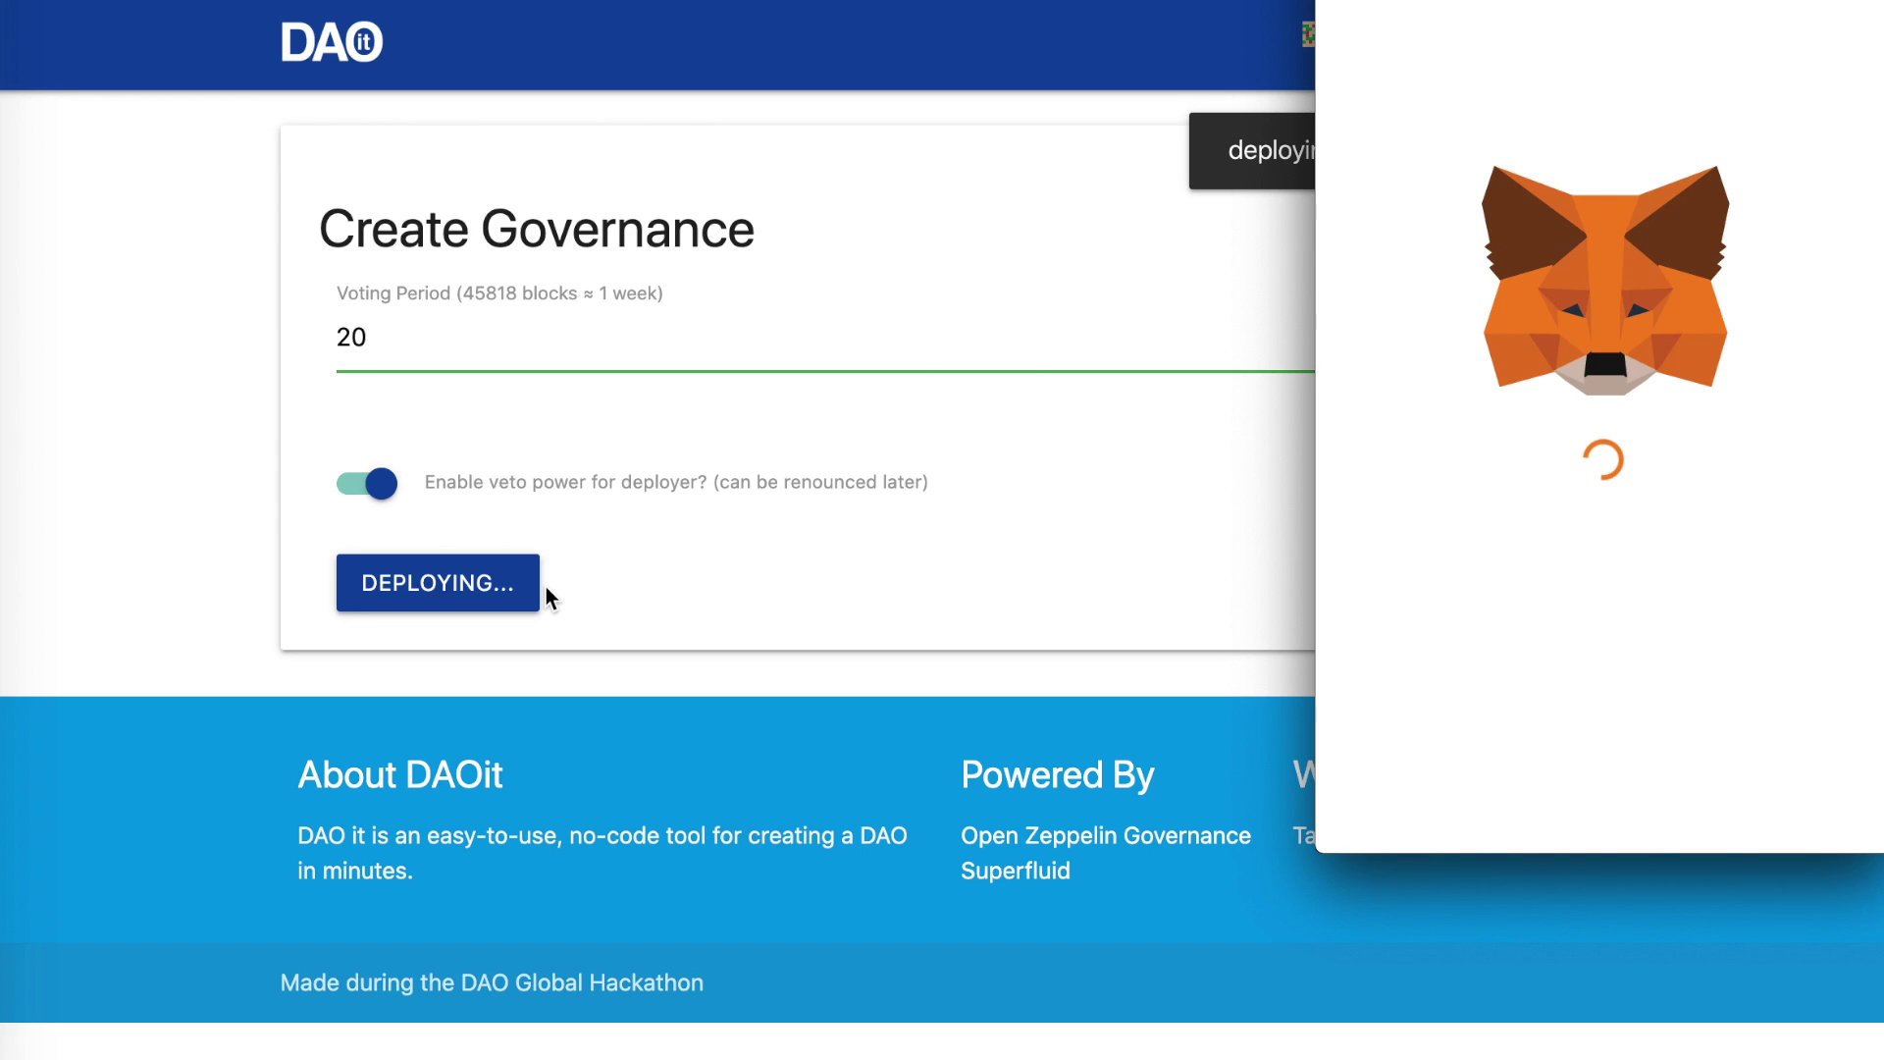
pyautogui.click(1716, 834)
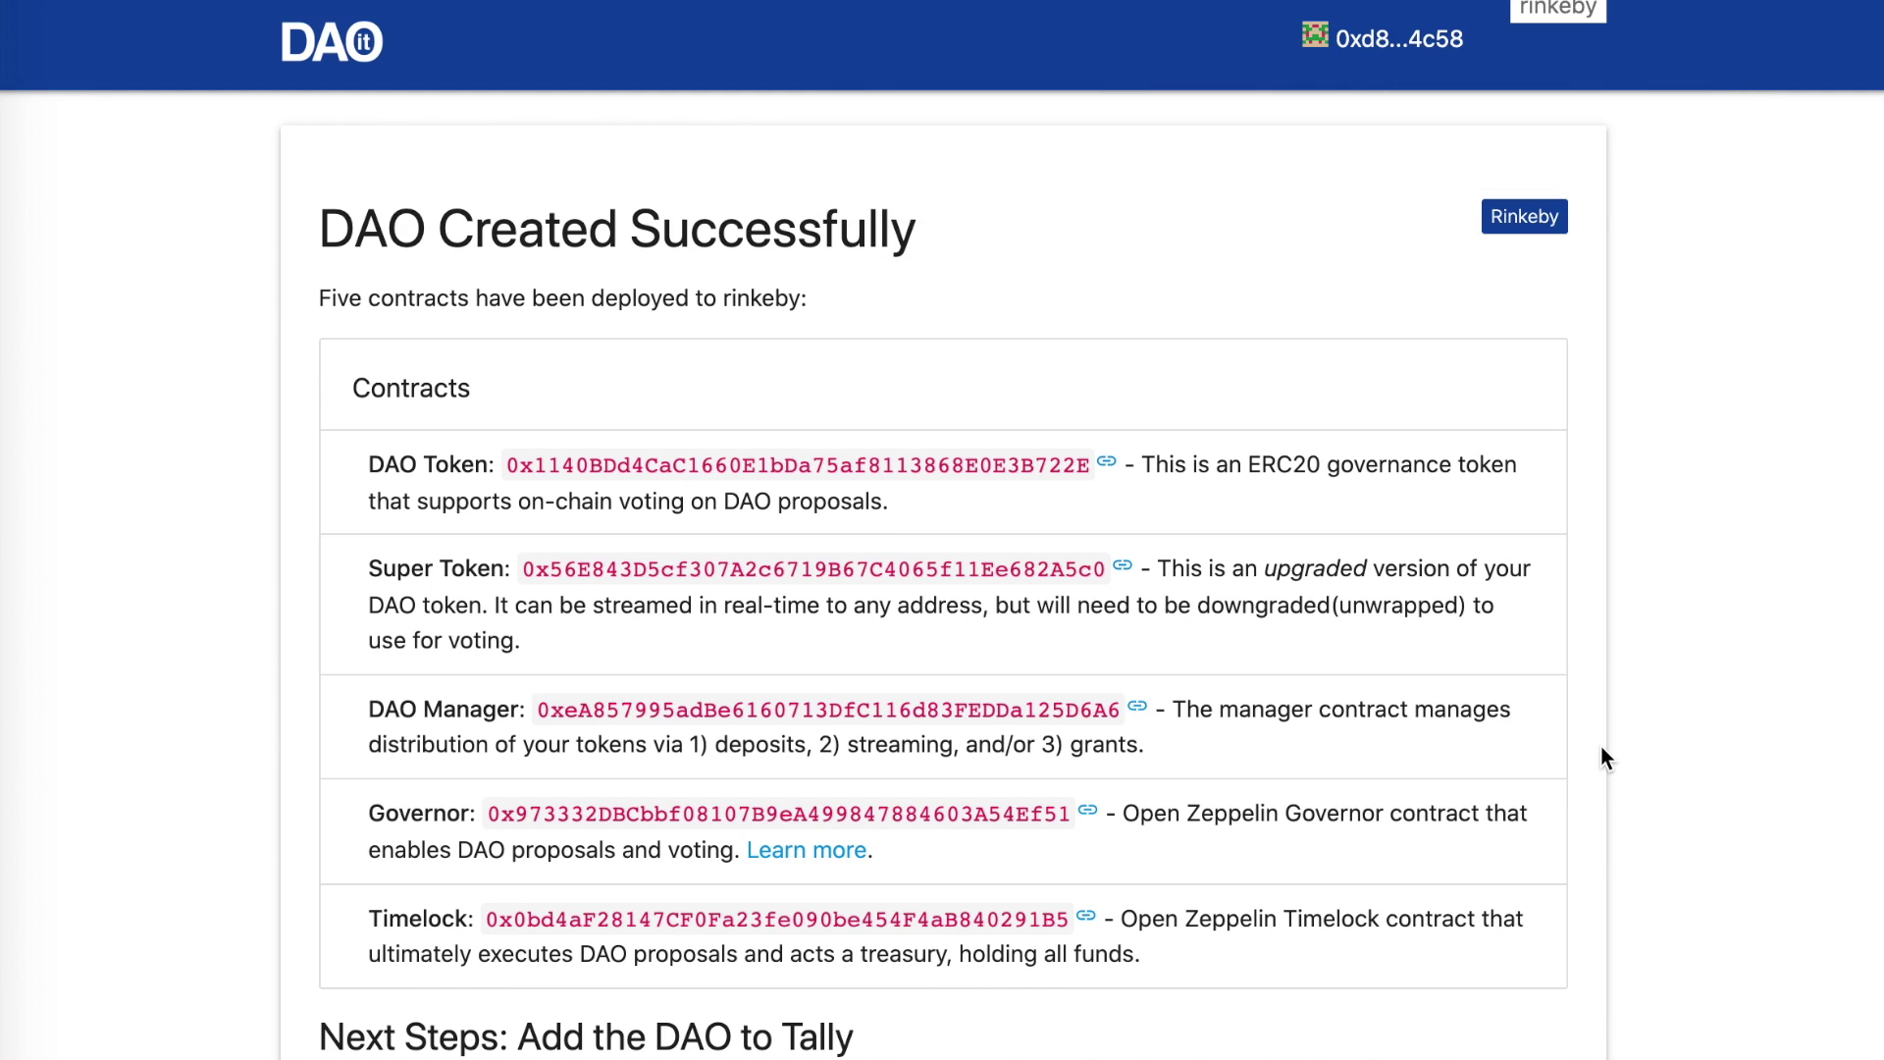
# Step: Scroll down the success page to the Next Steps: Add the DAO to Tally section
pyautogui.scroll(-1, 1601, 757)
pyautogui.scroll(-3, 1601, 749)
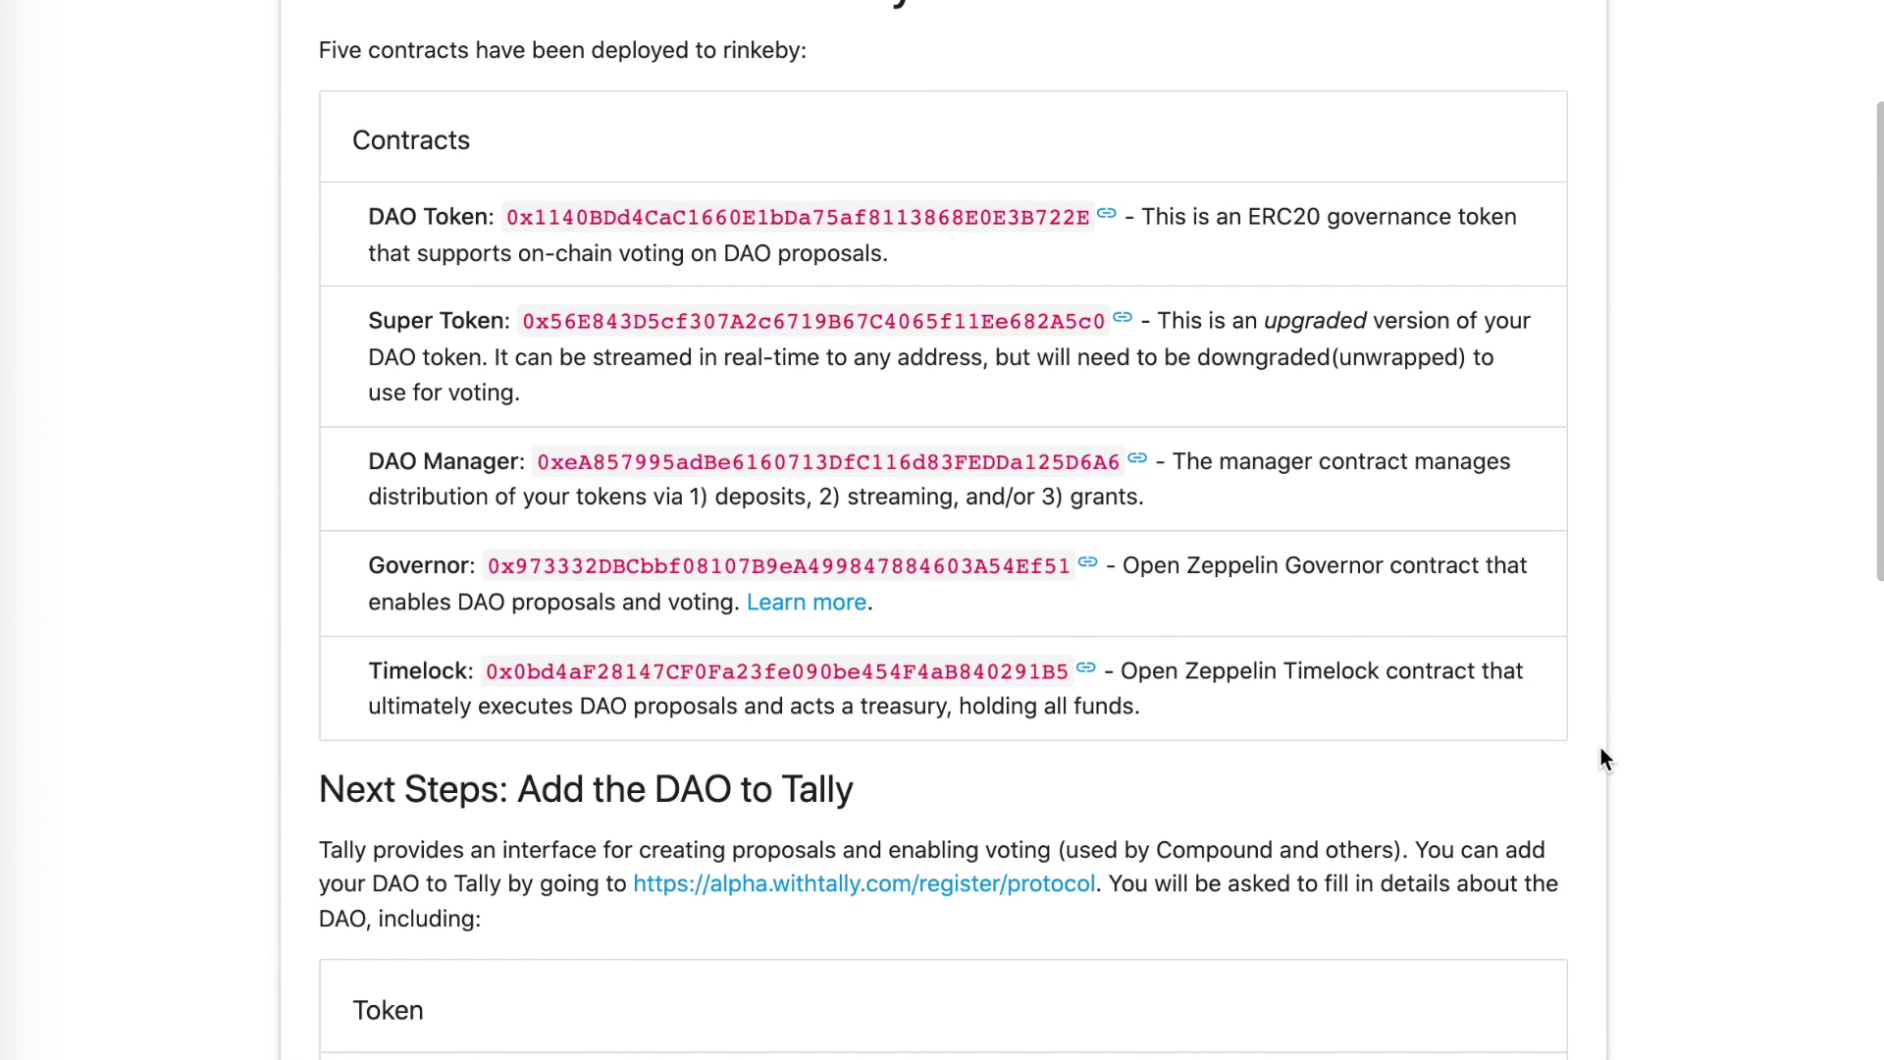
pyautogui.scroll(-2, 1556, 726)
pyautogui.scroll(-8, 1557, 727)
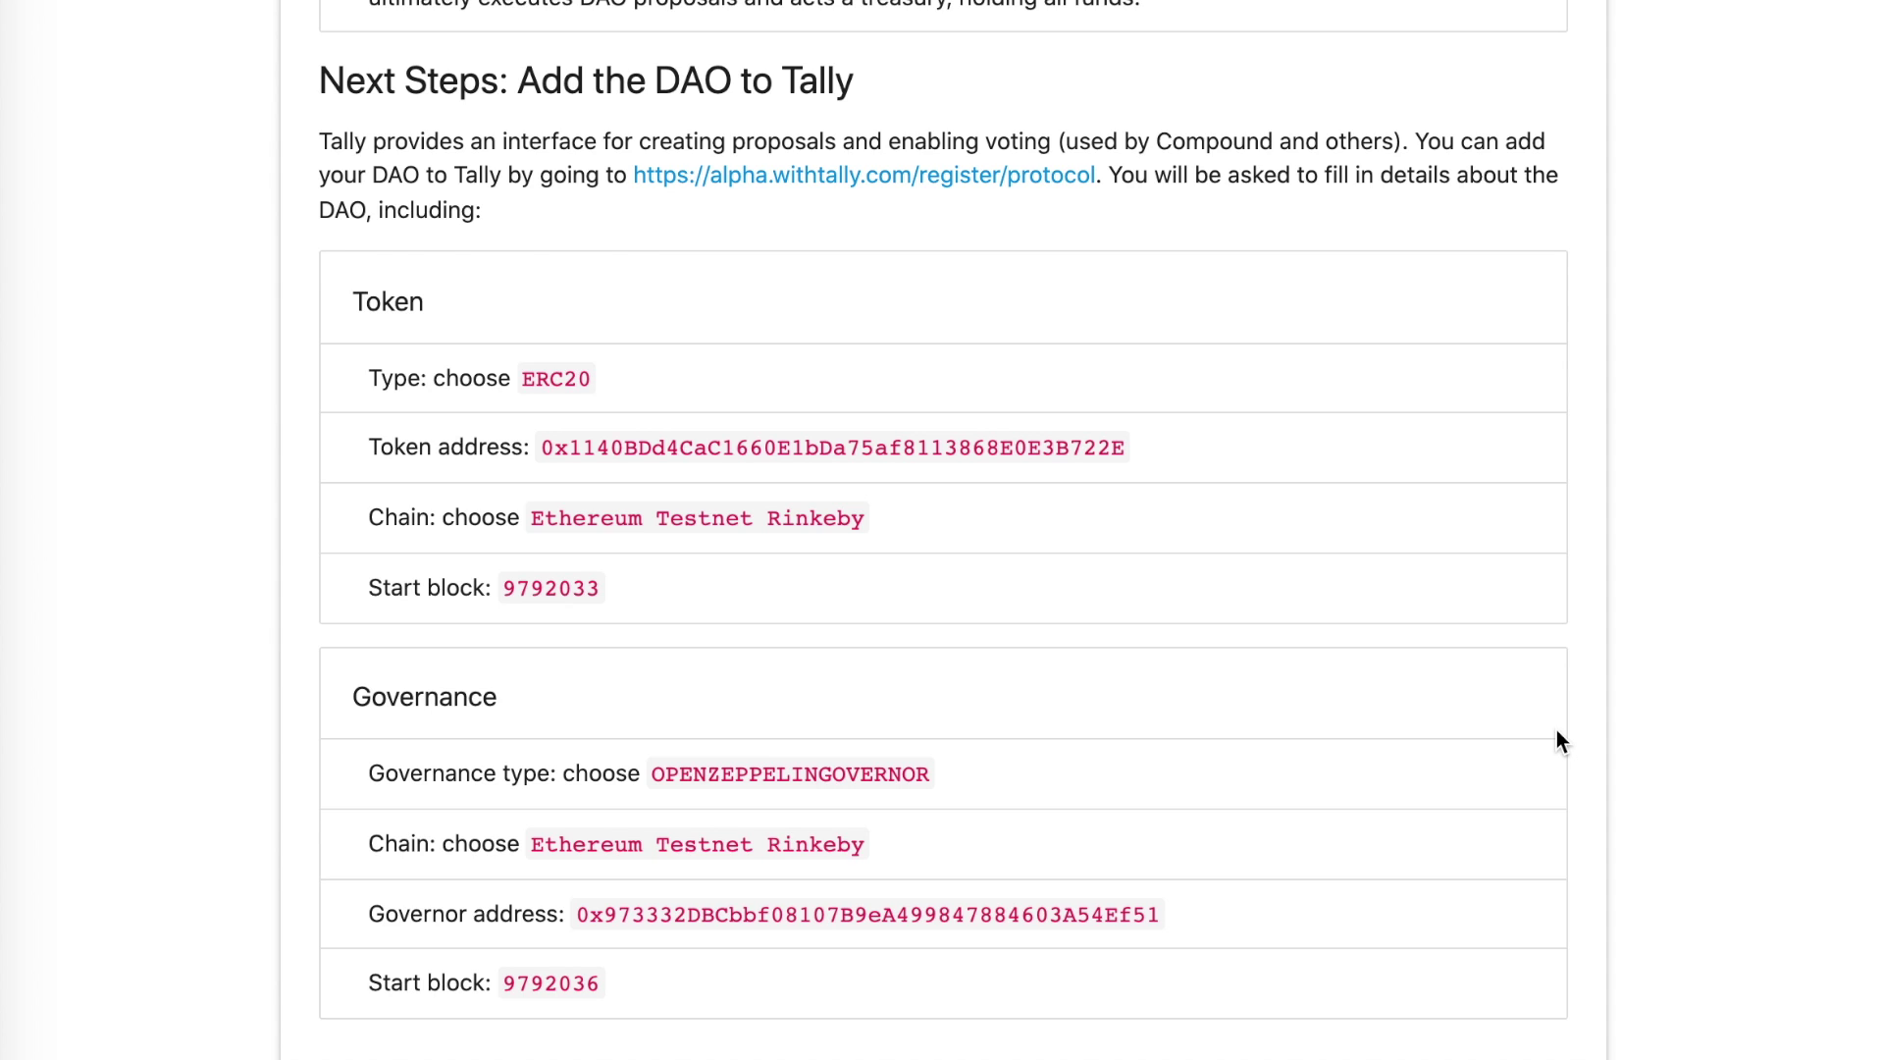
pyautogui.scroll(-1, 1523, 707)
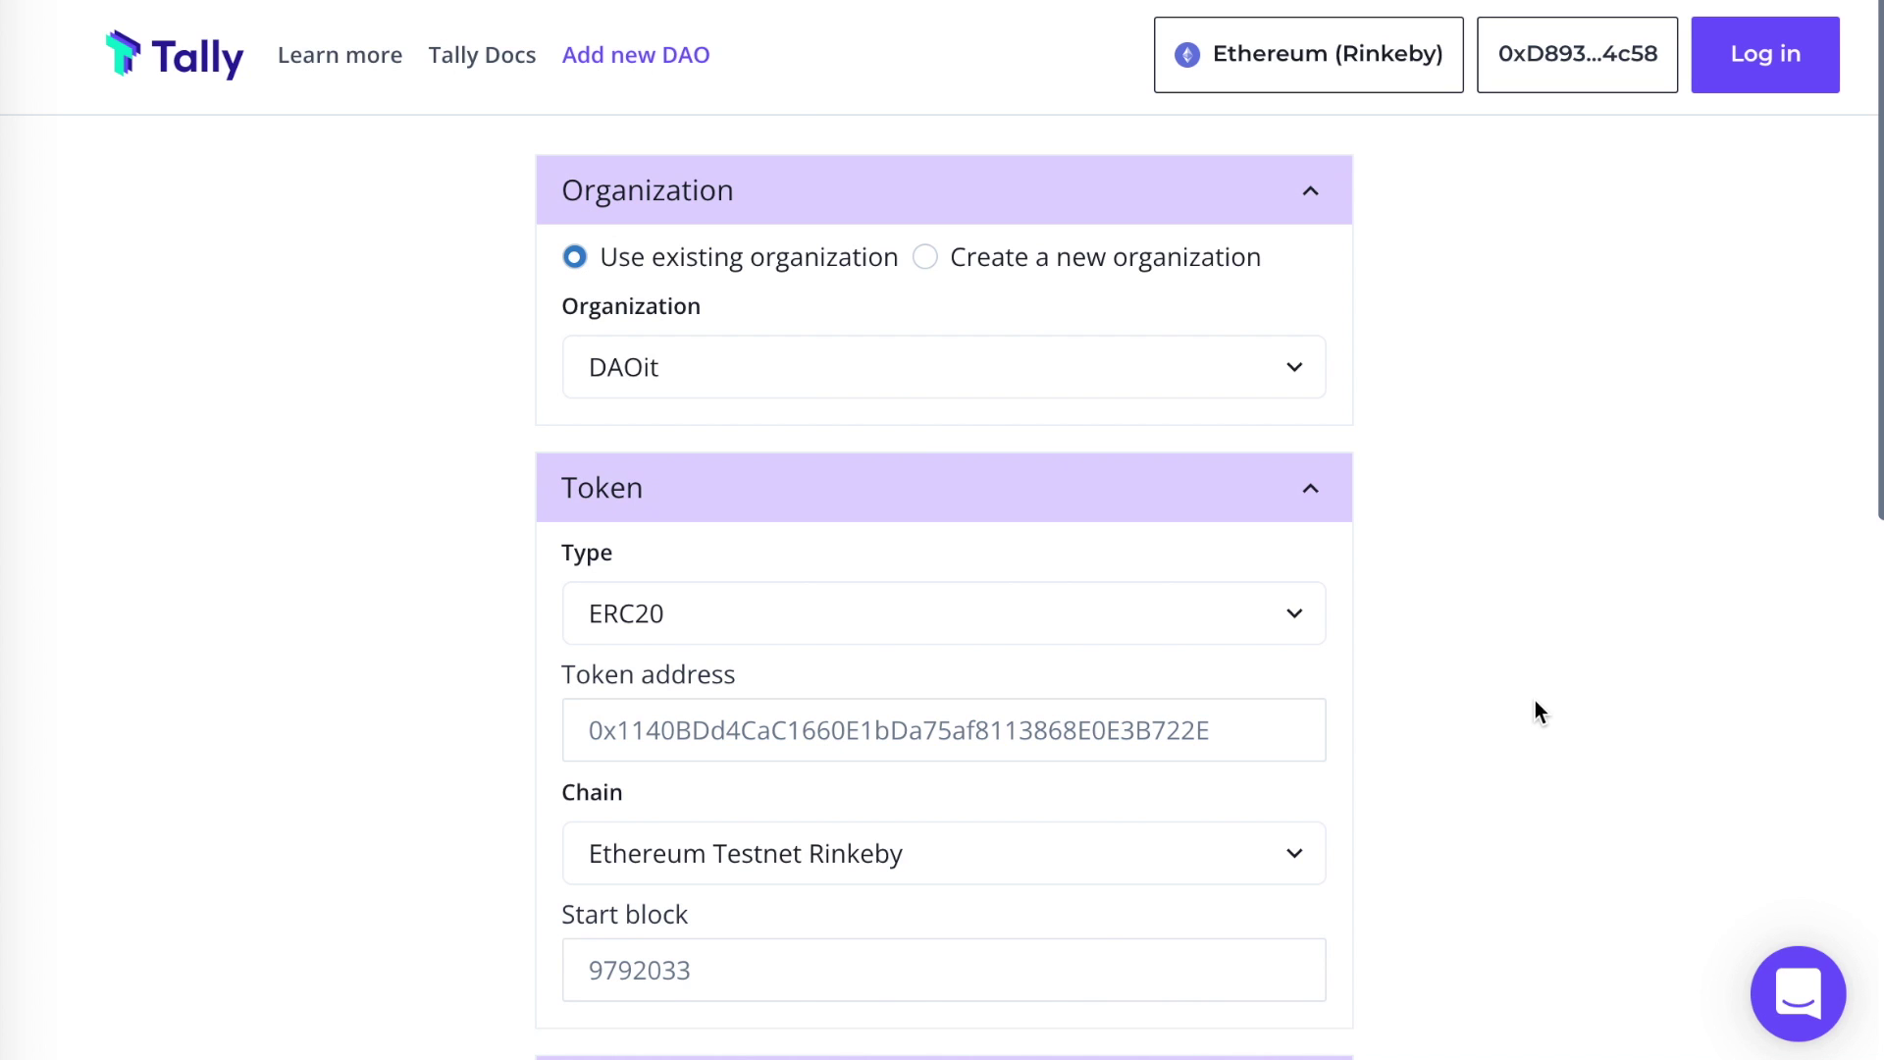
# Step: Submit the Daoit ERC20 token and governor registration on Rinkeby to create the Tally protocol
pyautogui.scroll(-4, 1536, 702)
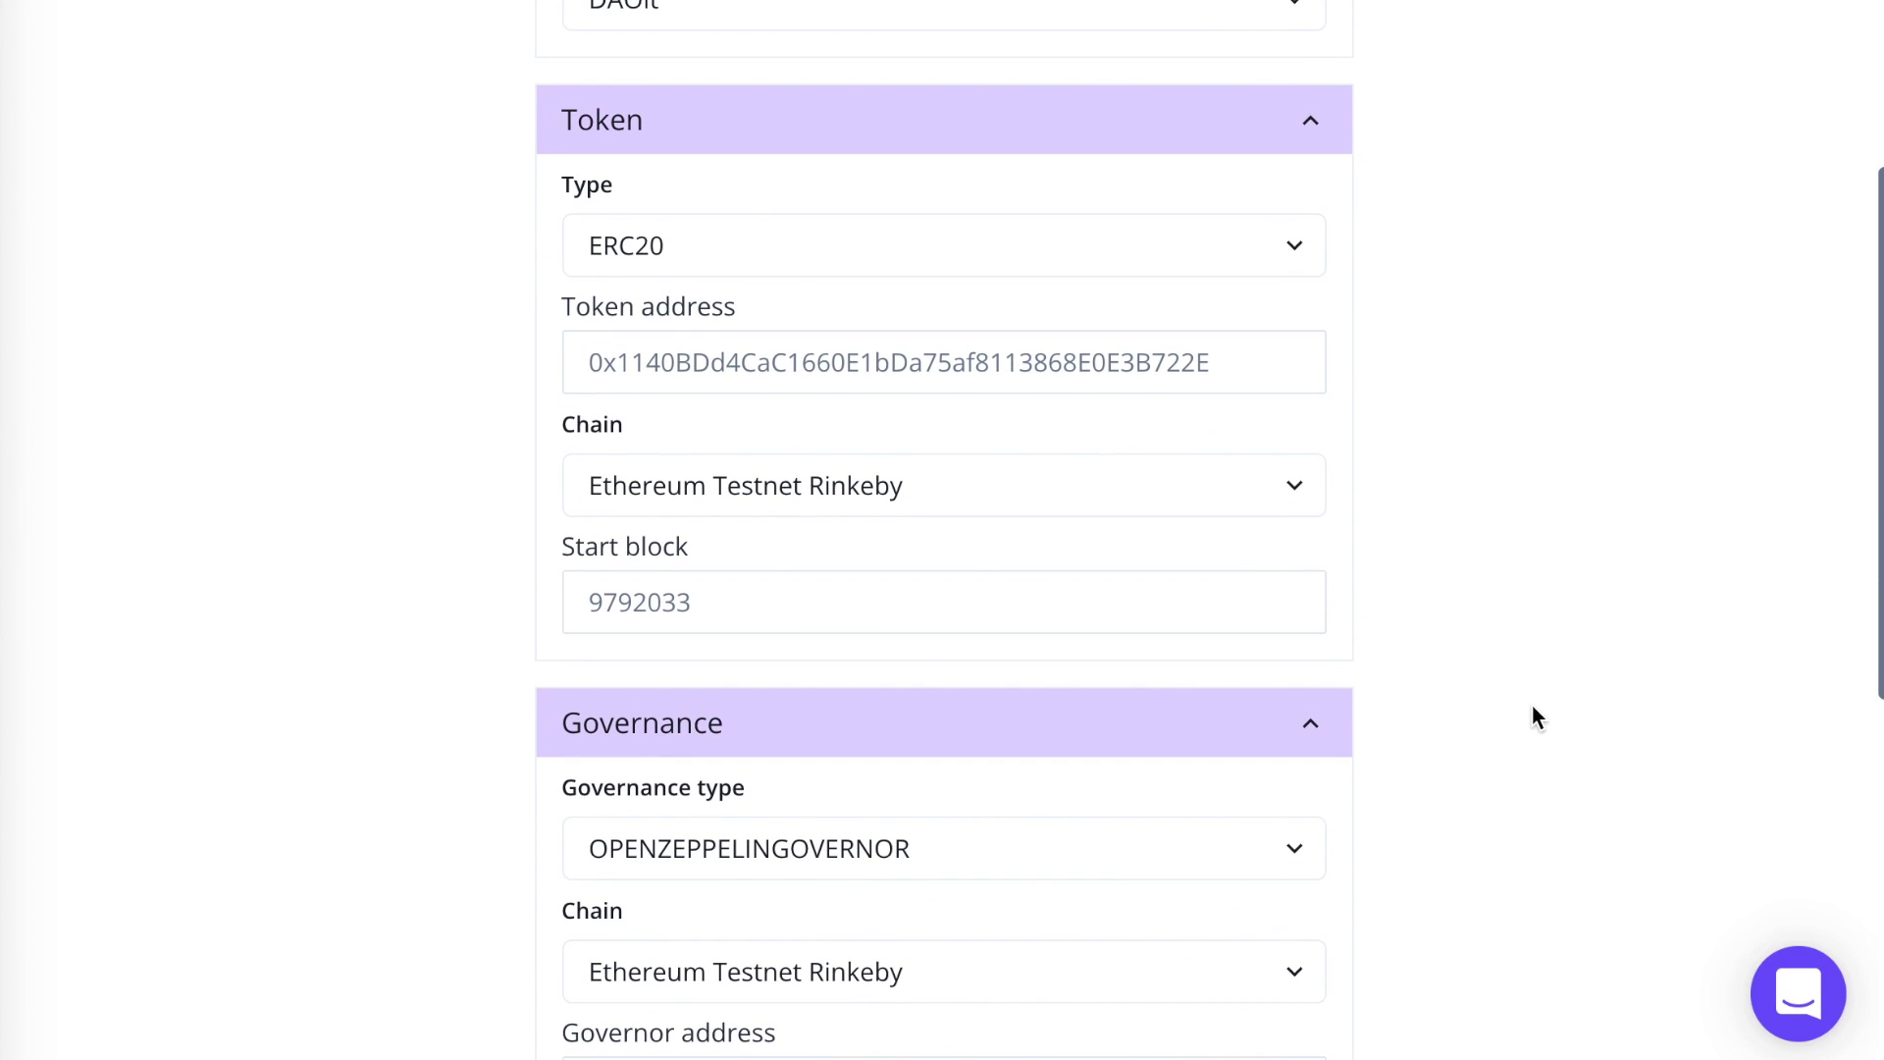
pyautogui.scroll(-5, 1536, 708)
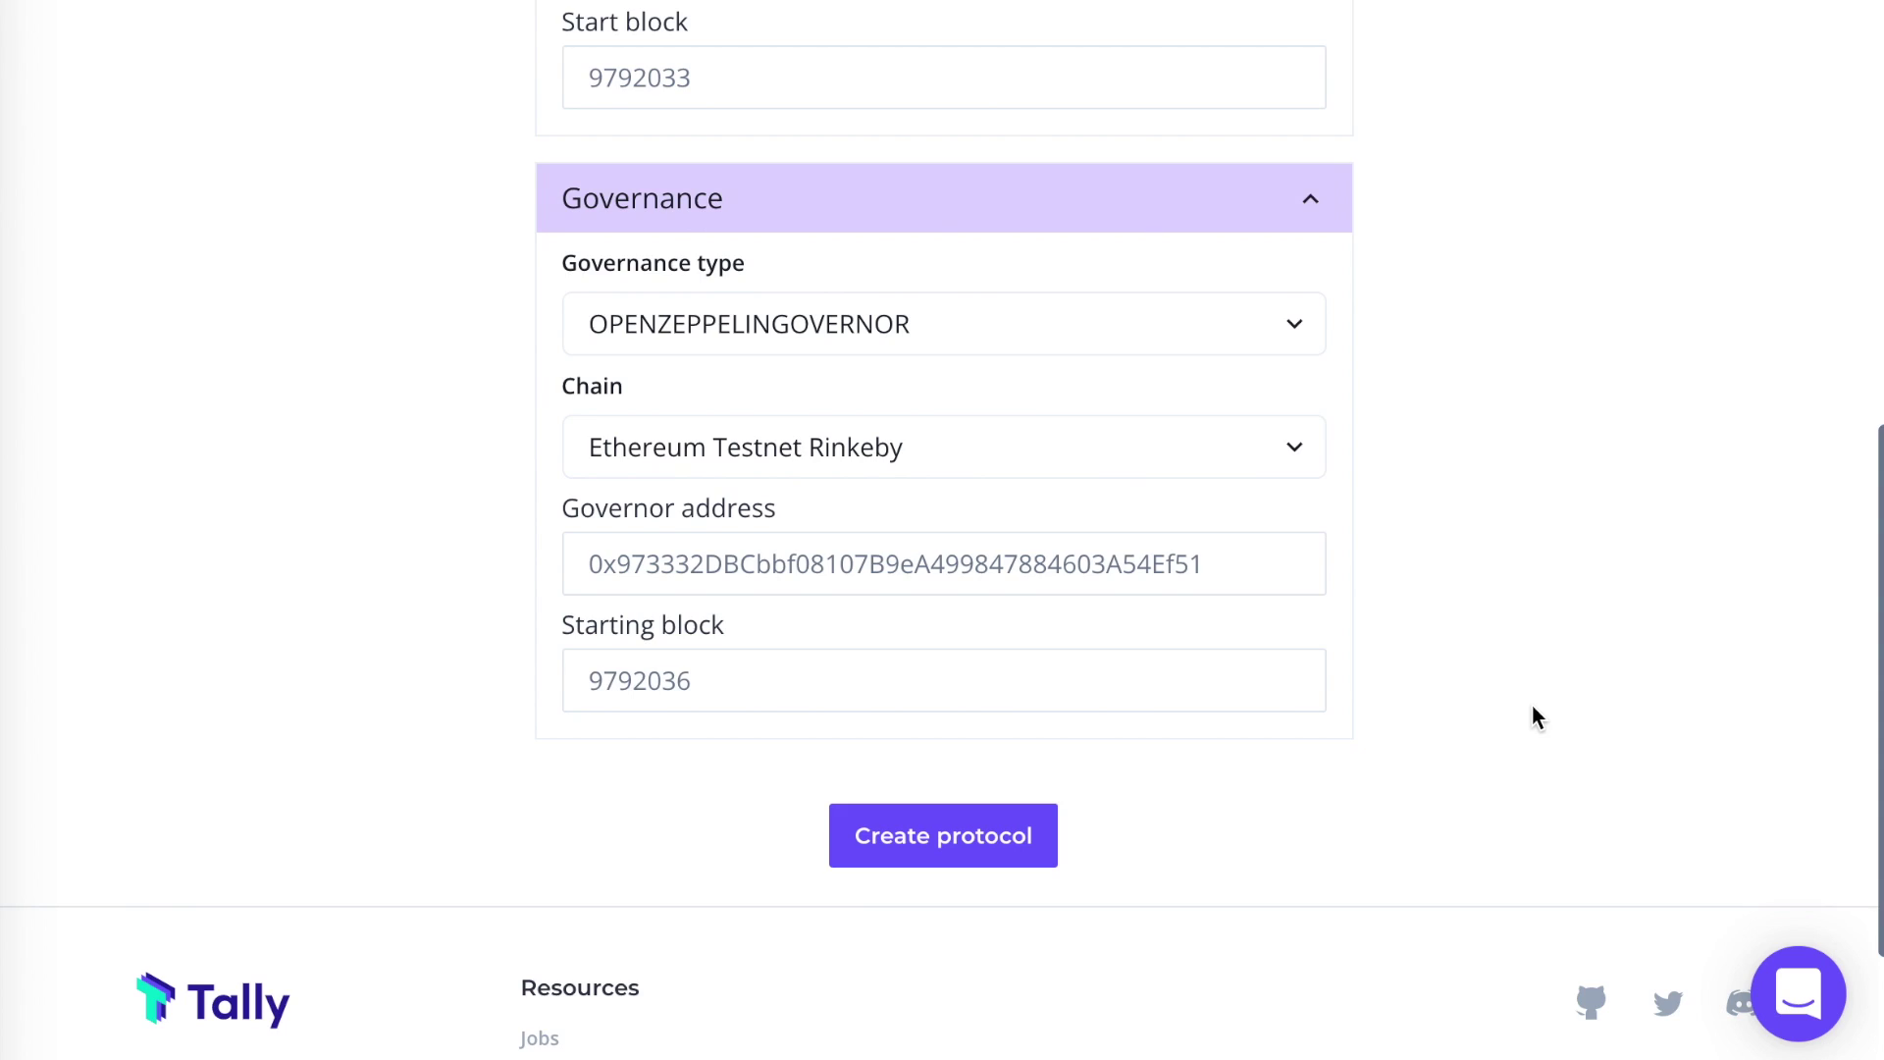
pyautogui.scroll(-2, 1532, 705)
pyautogui.click(999, 703)
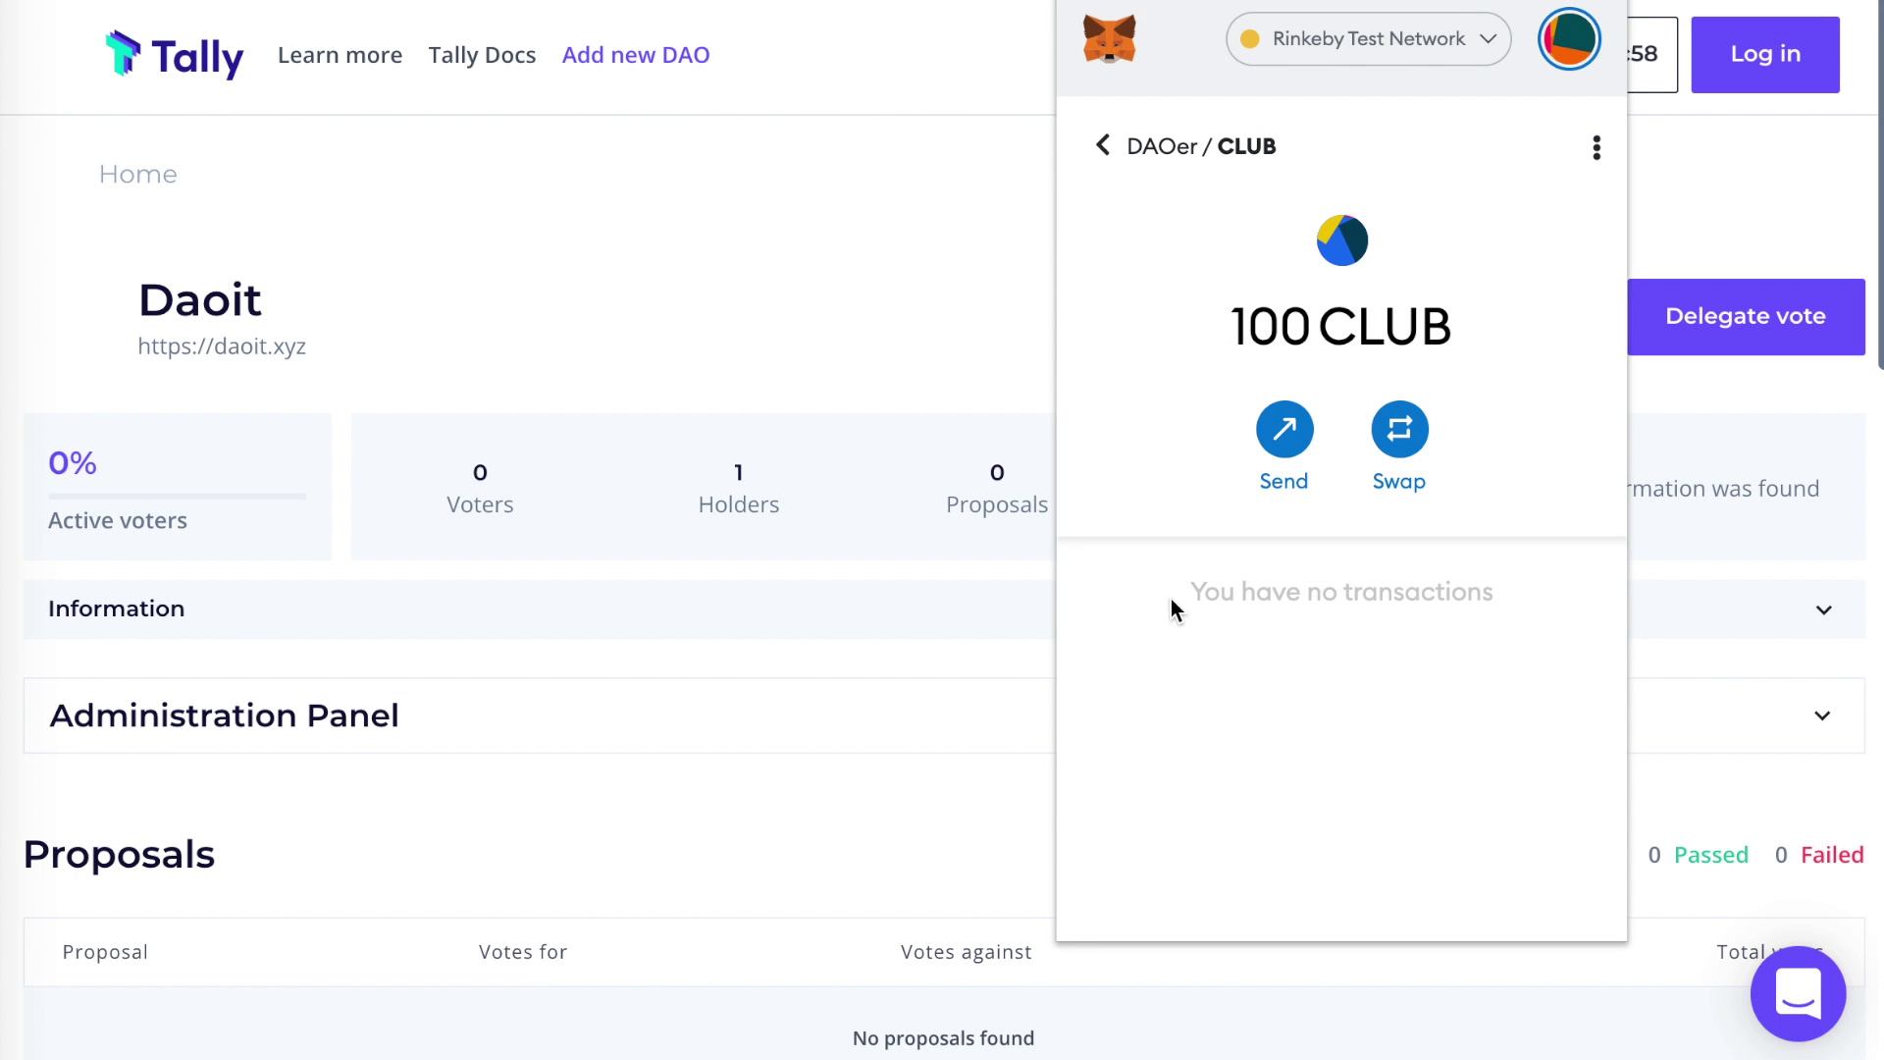
# Step: Delegate the Daoit voting power to yourself and confirm the delegation in MetaMask
pyautogui.click(734, 296)
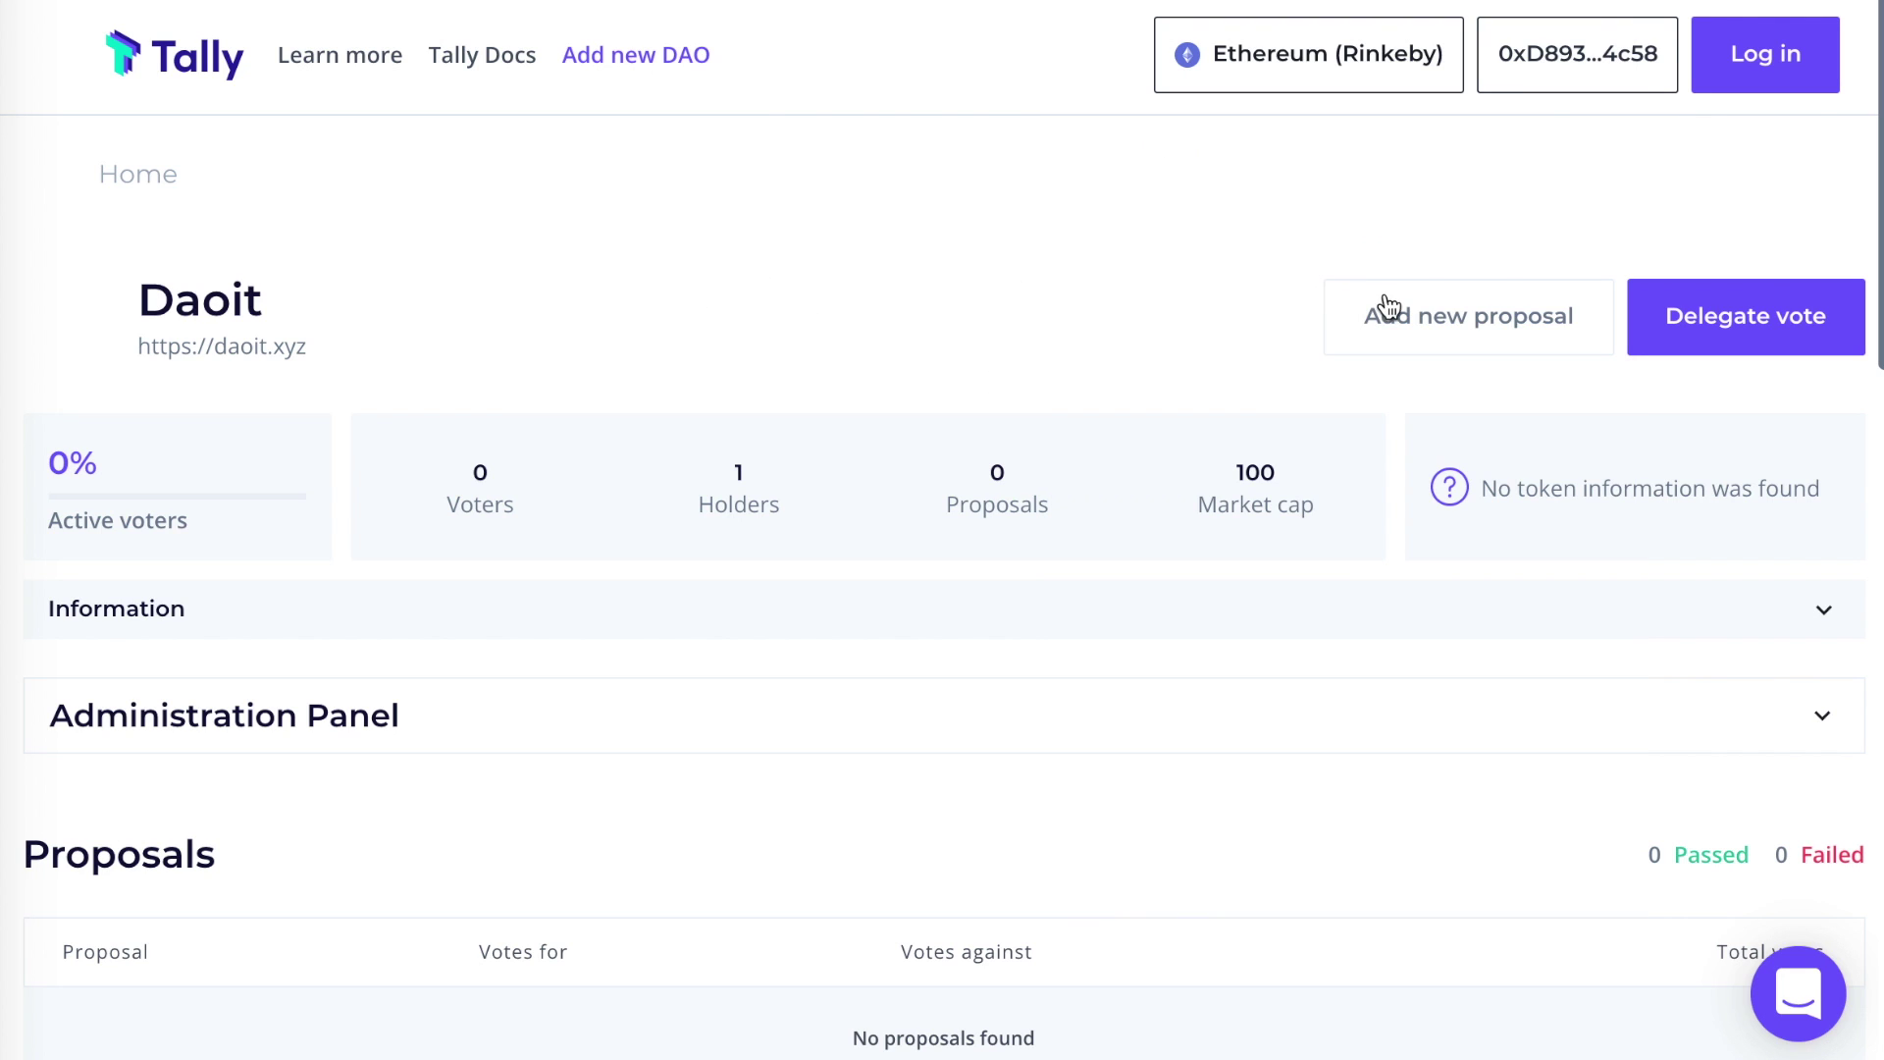
pyautogui.click(1758, 329)
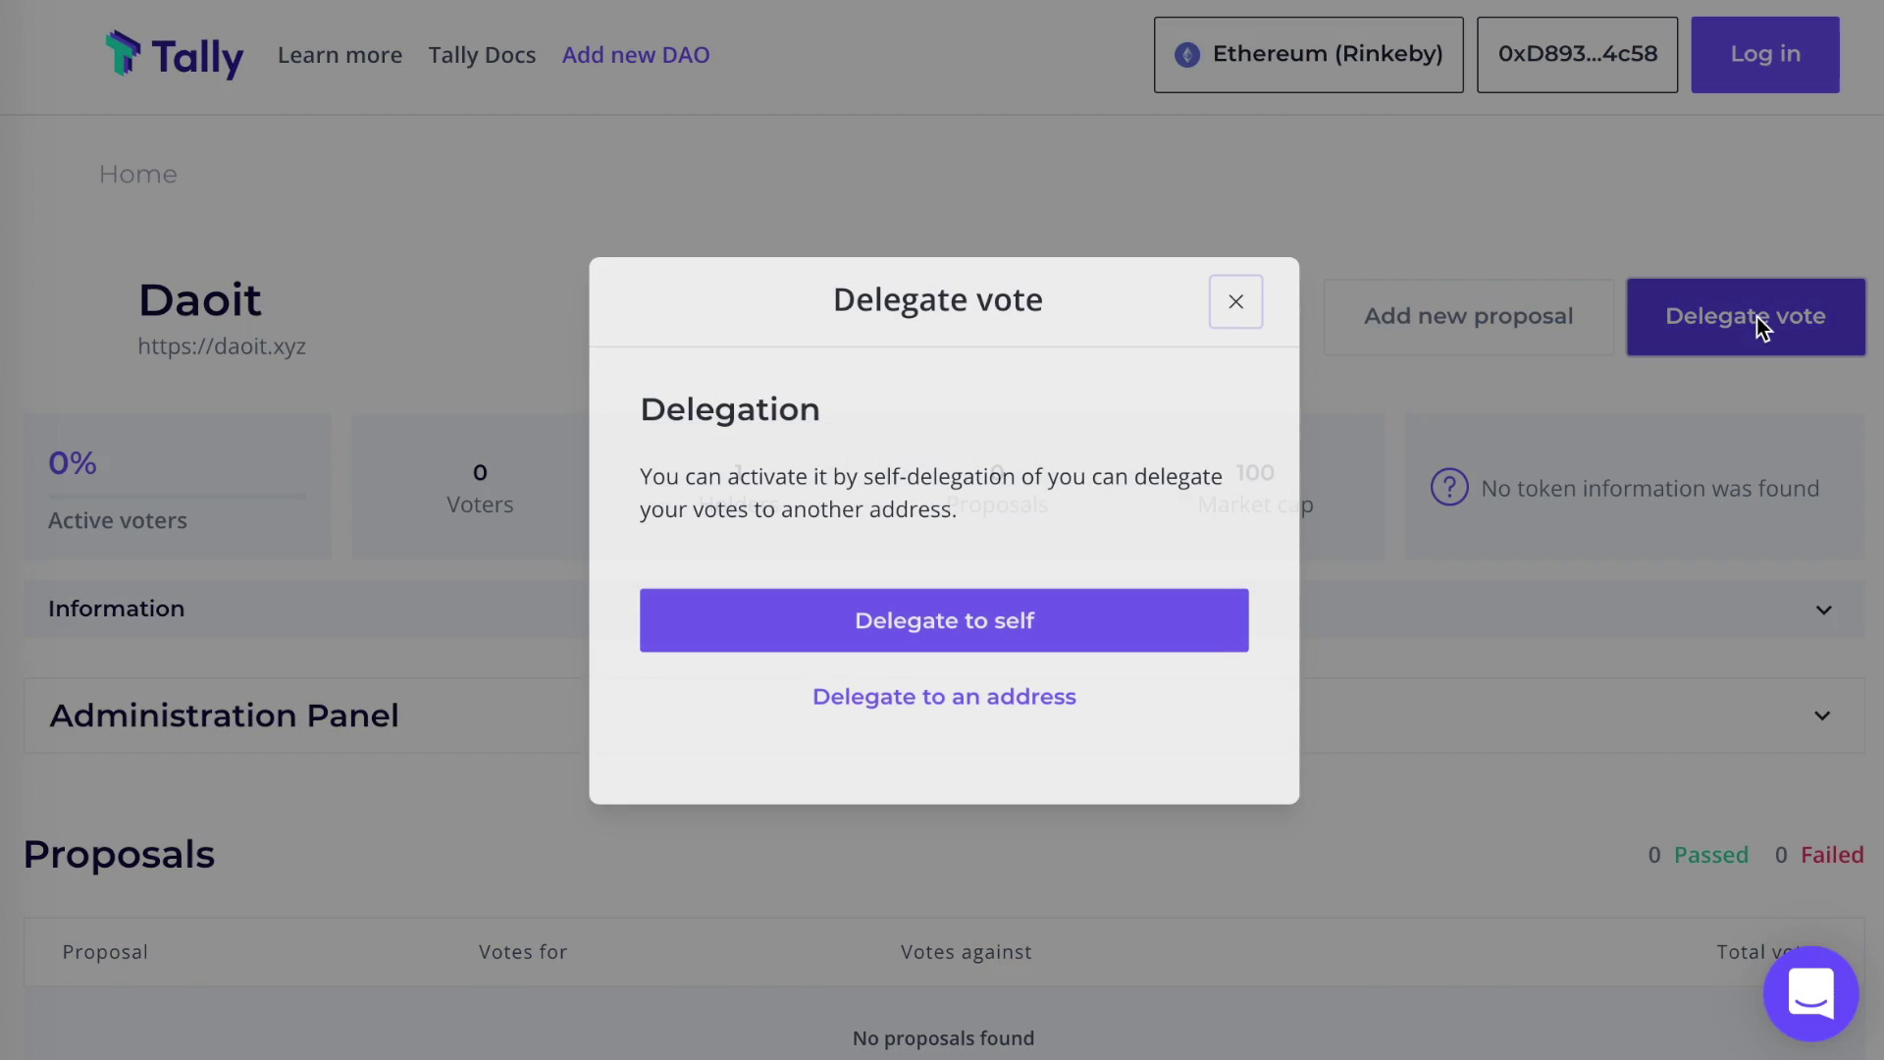
pyautogui.click(1015, 626)
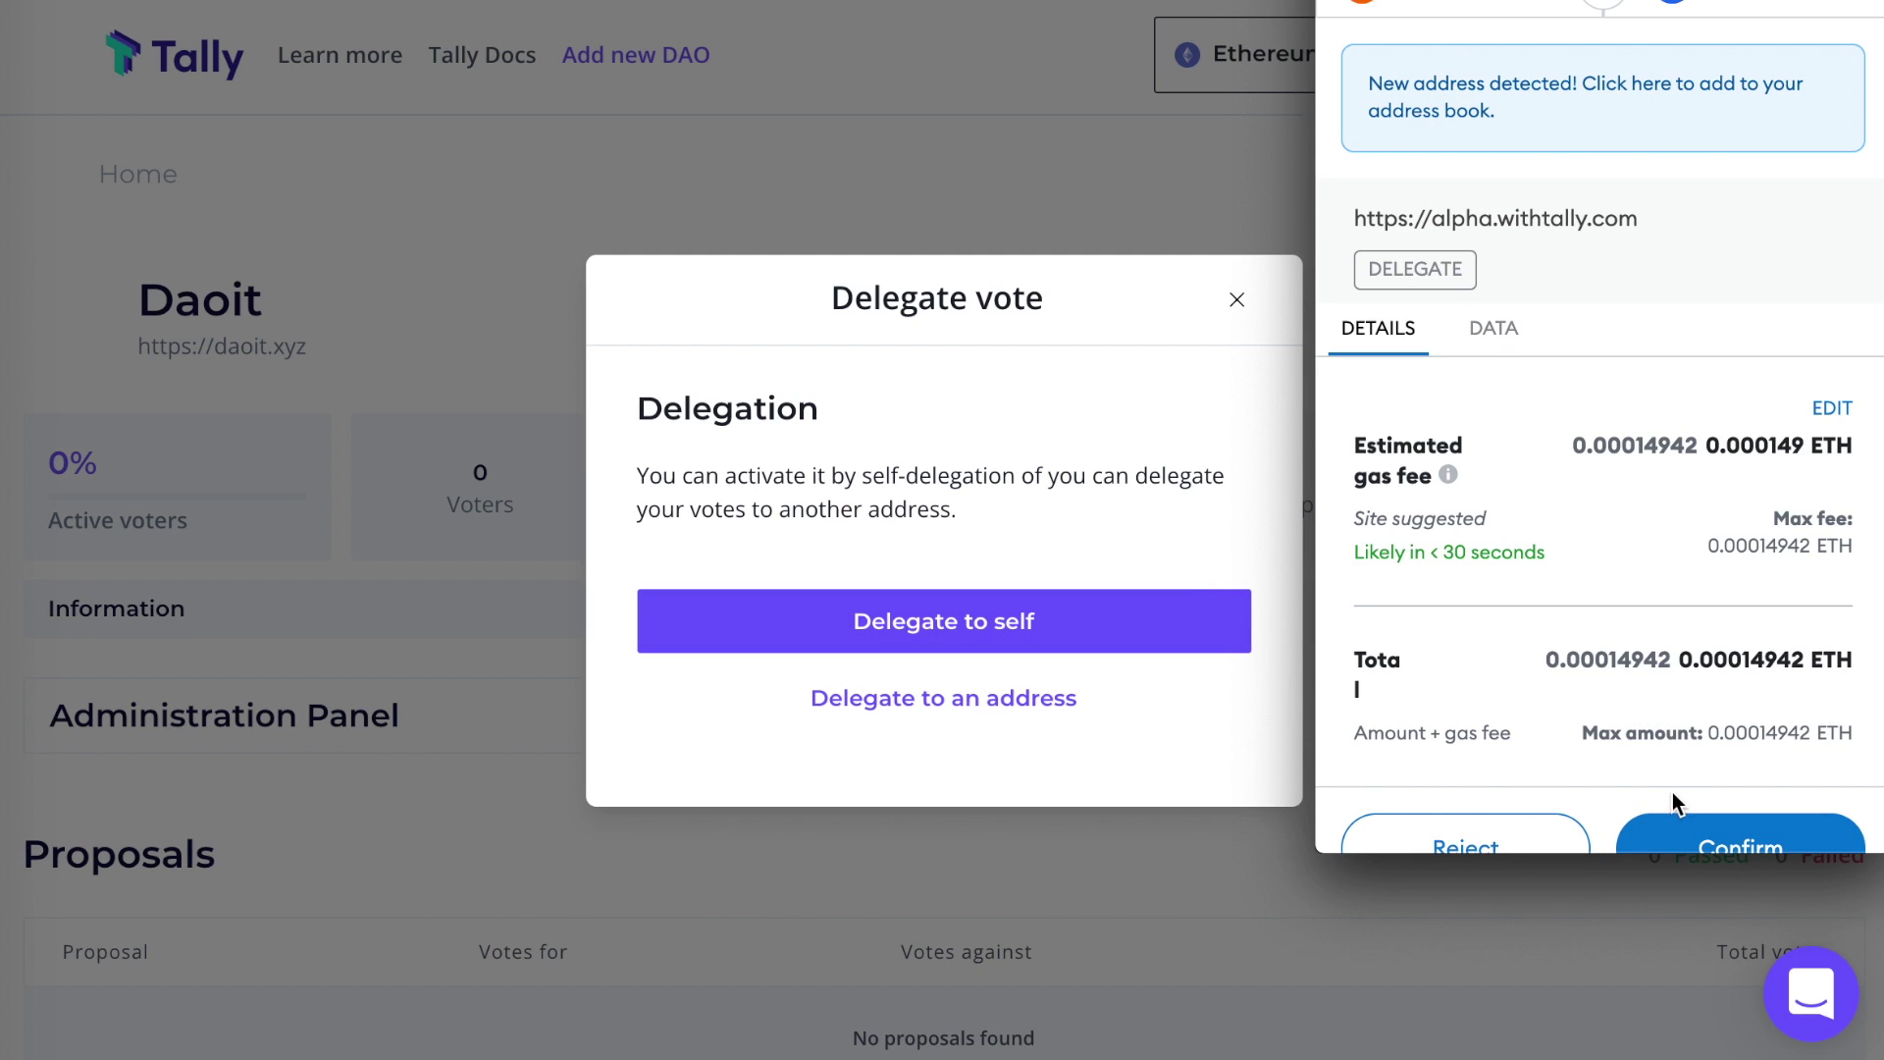
pyautogui.click(1727, 850)
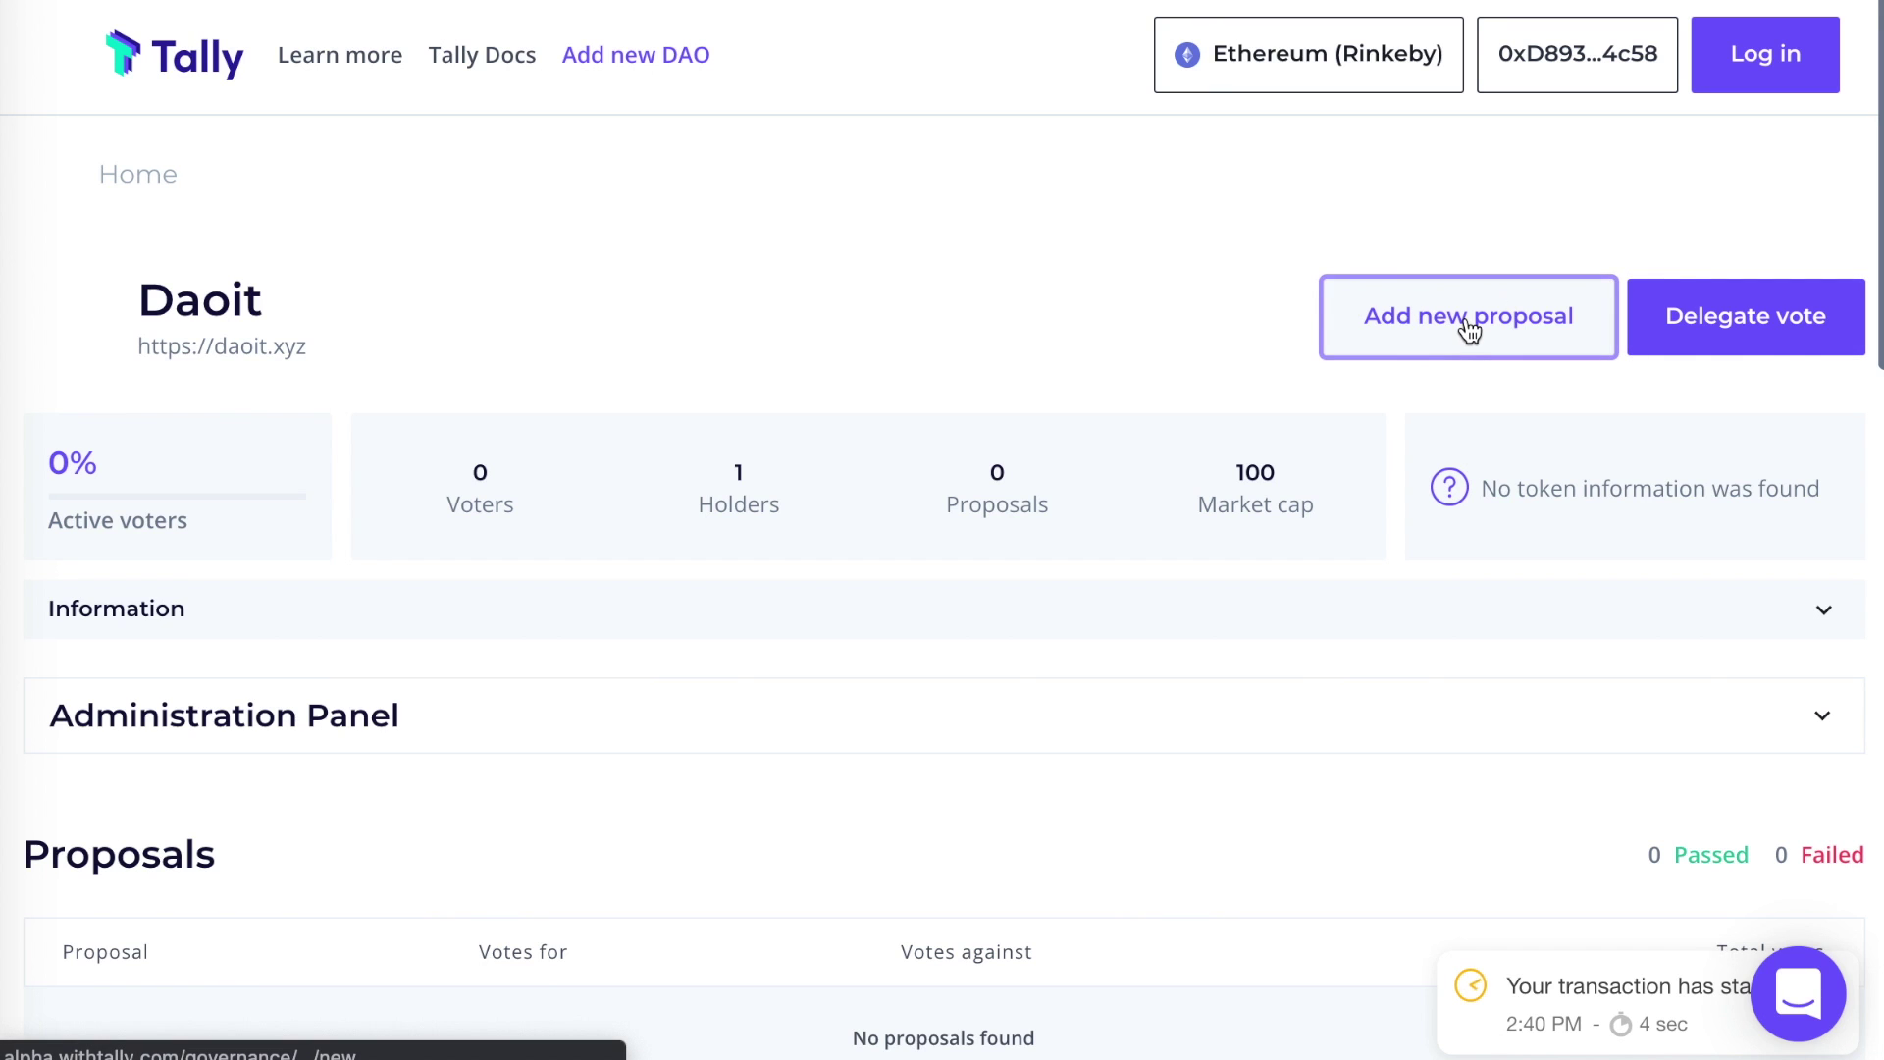
pyautogui.click(1469, 324)
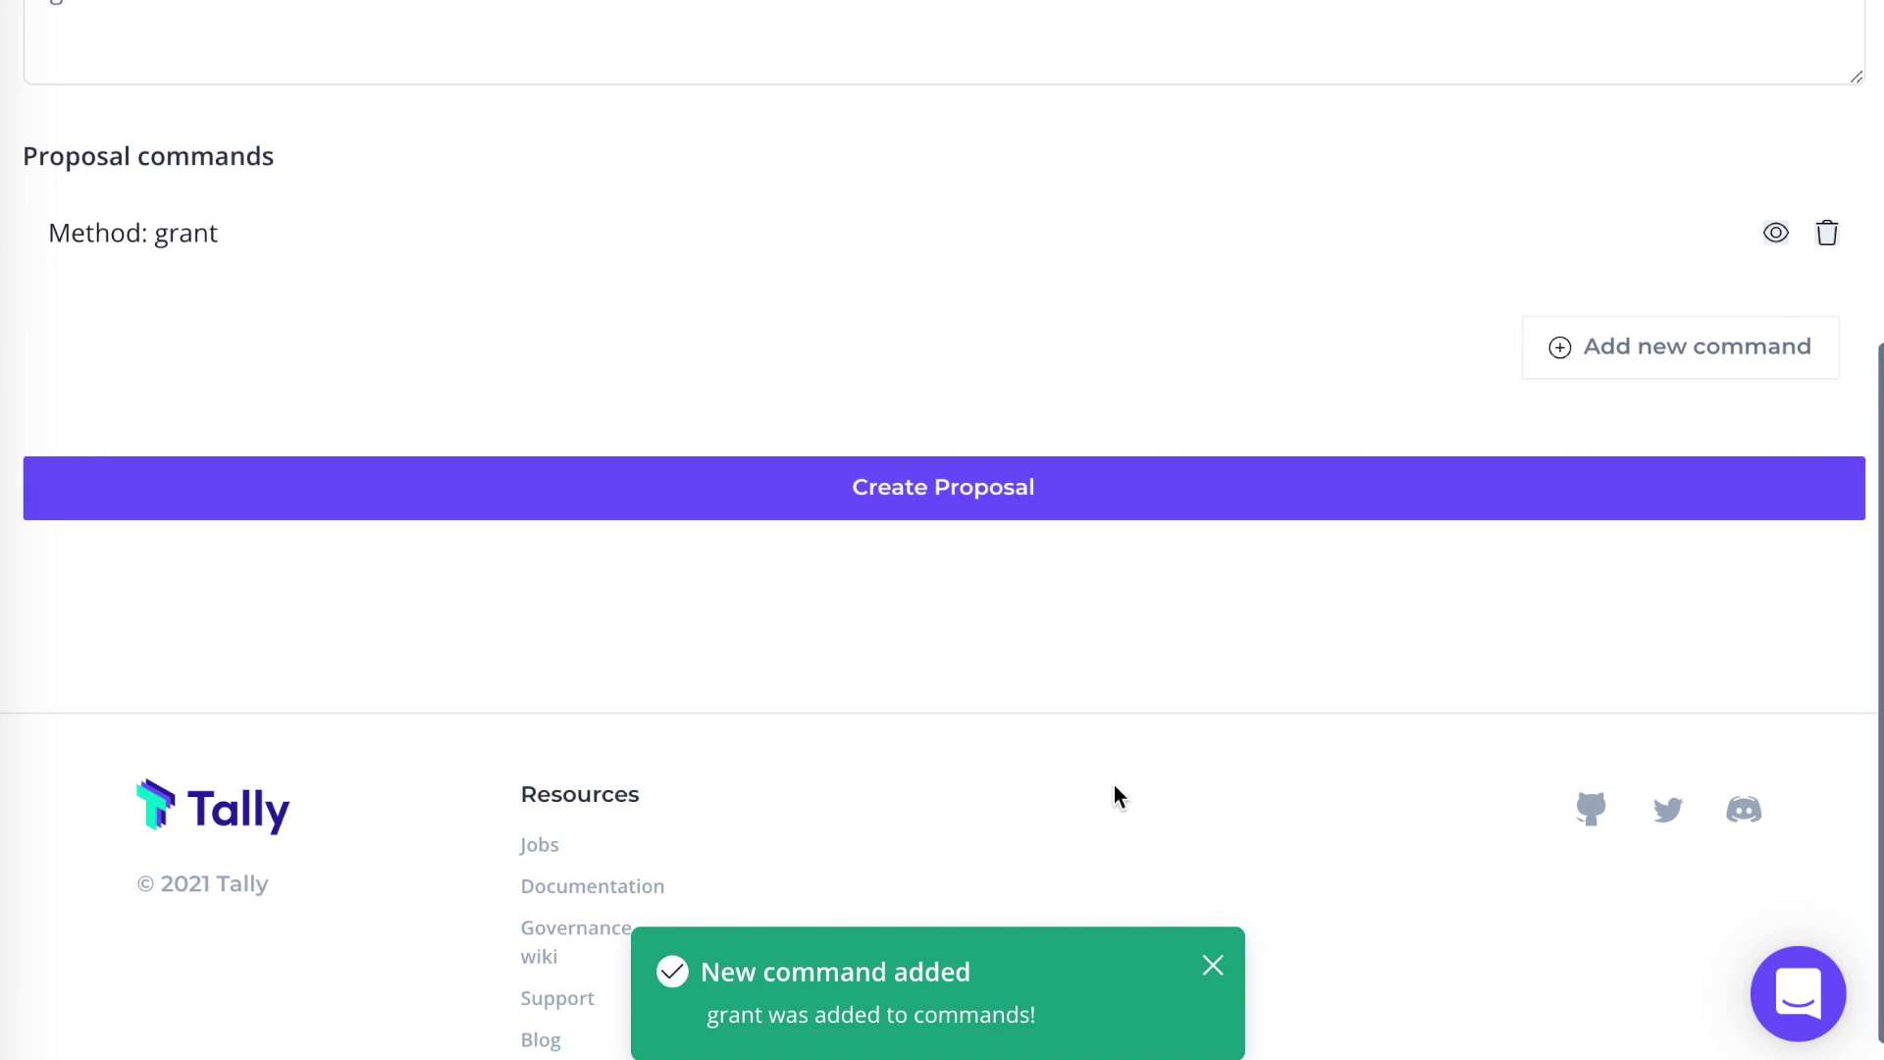
# Step: Submit the 'Grant me even more tokens' proposal and confirm its transaction in MetaMask
pyautogui.scroll(-1, 1114, 785)
pyautogui.scroll(3, 1115, 789)
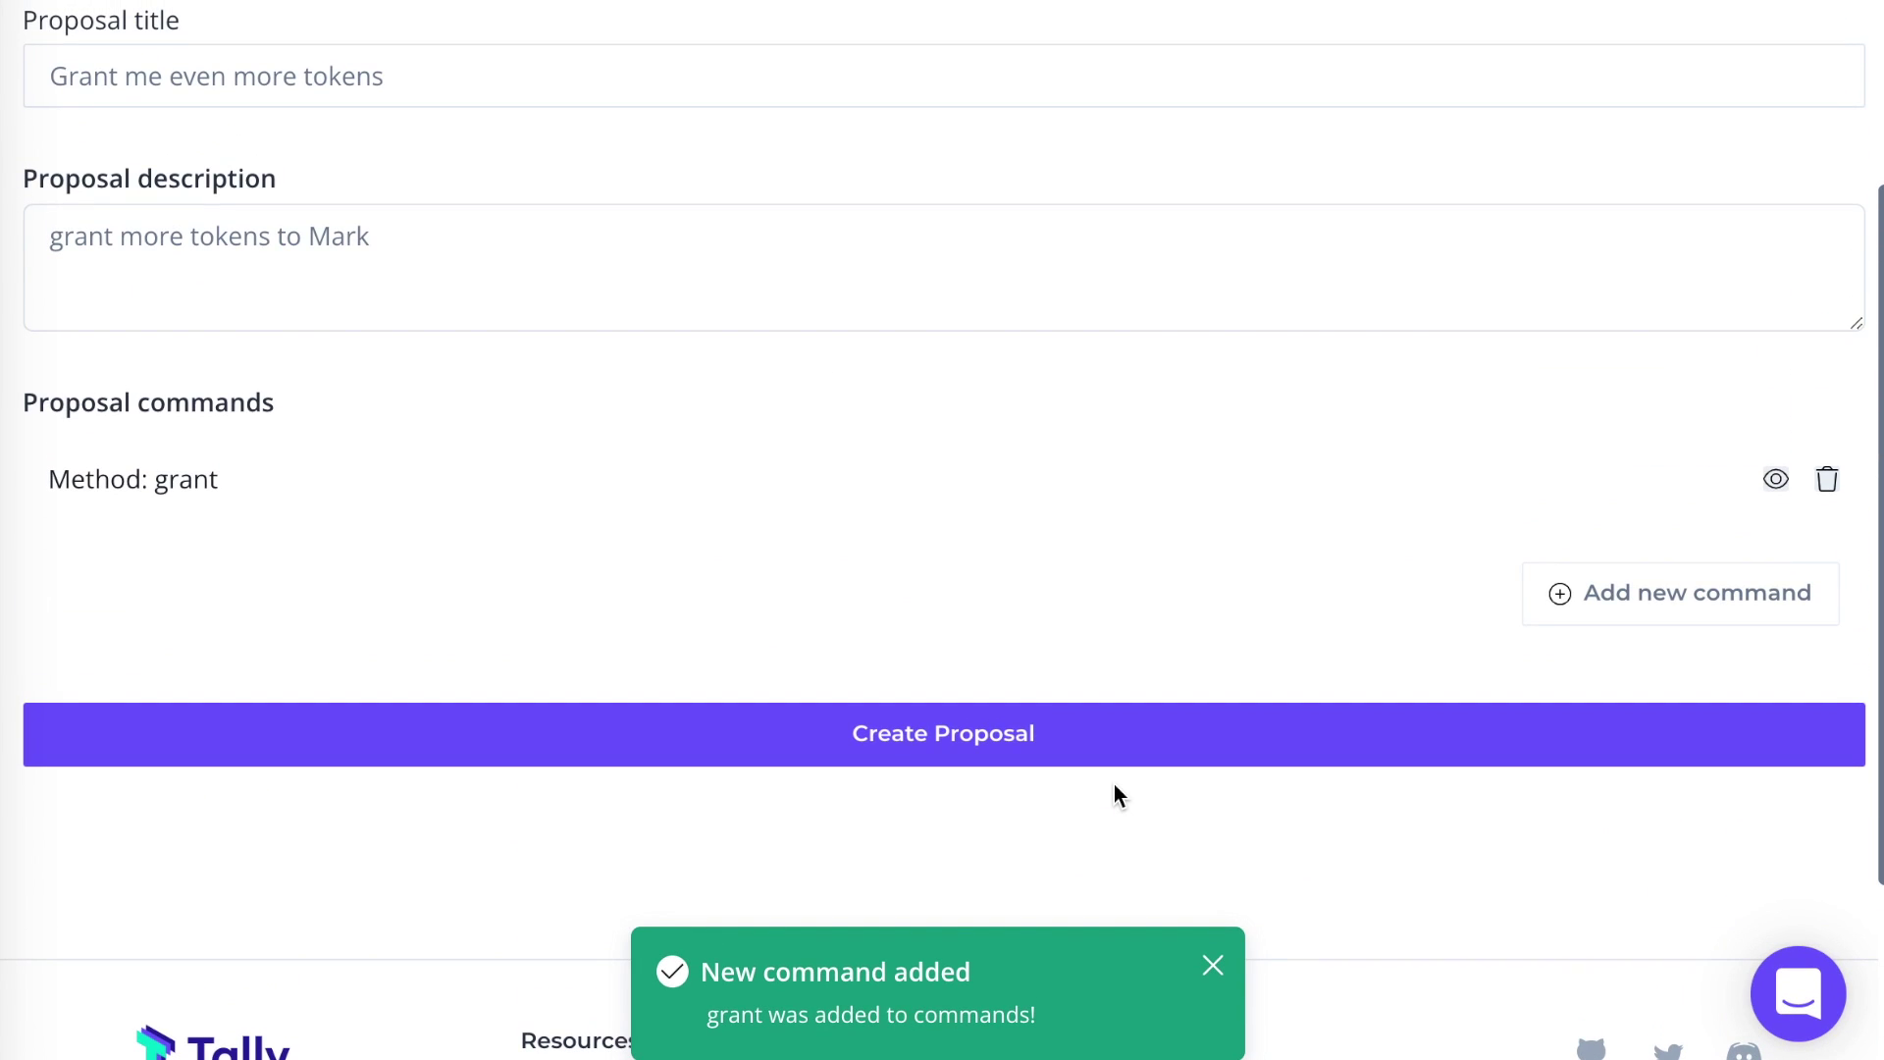
pyautogui.scroll(1, 1151, 577)
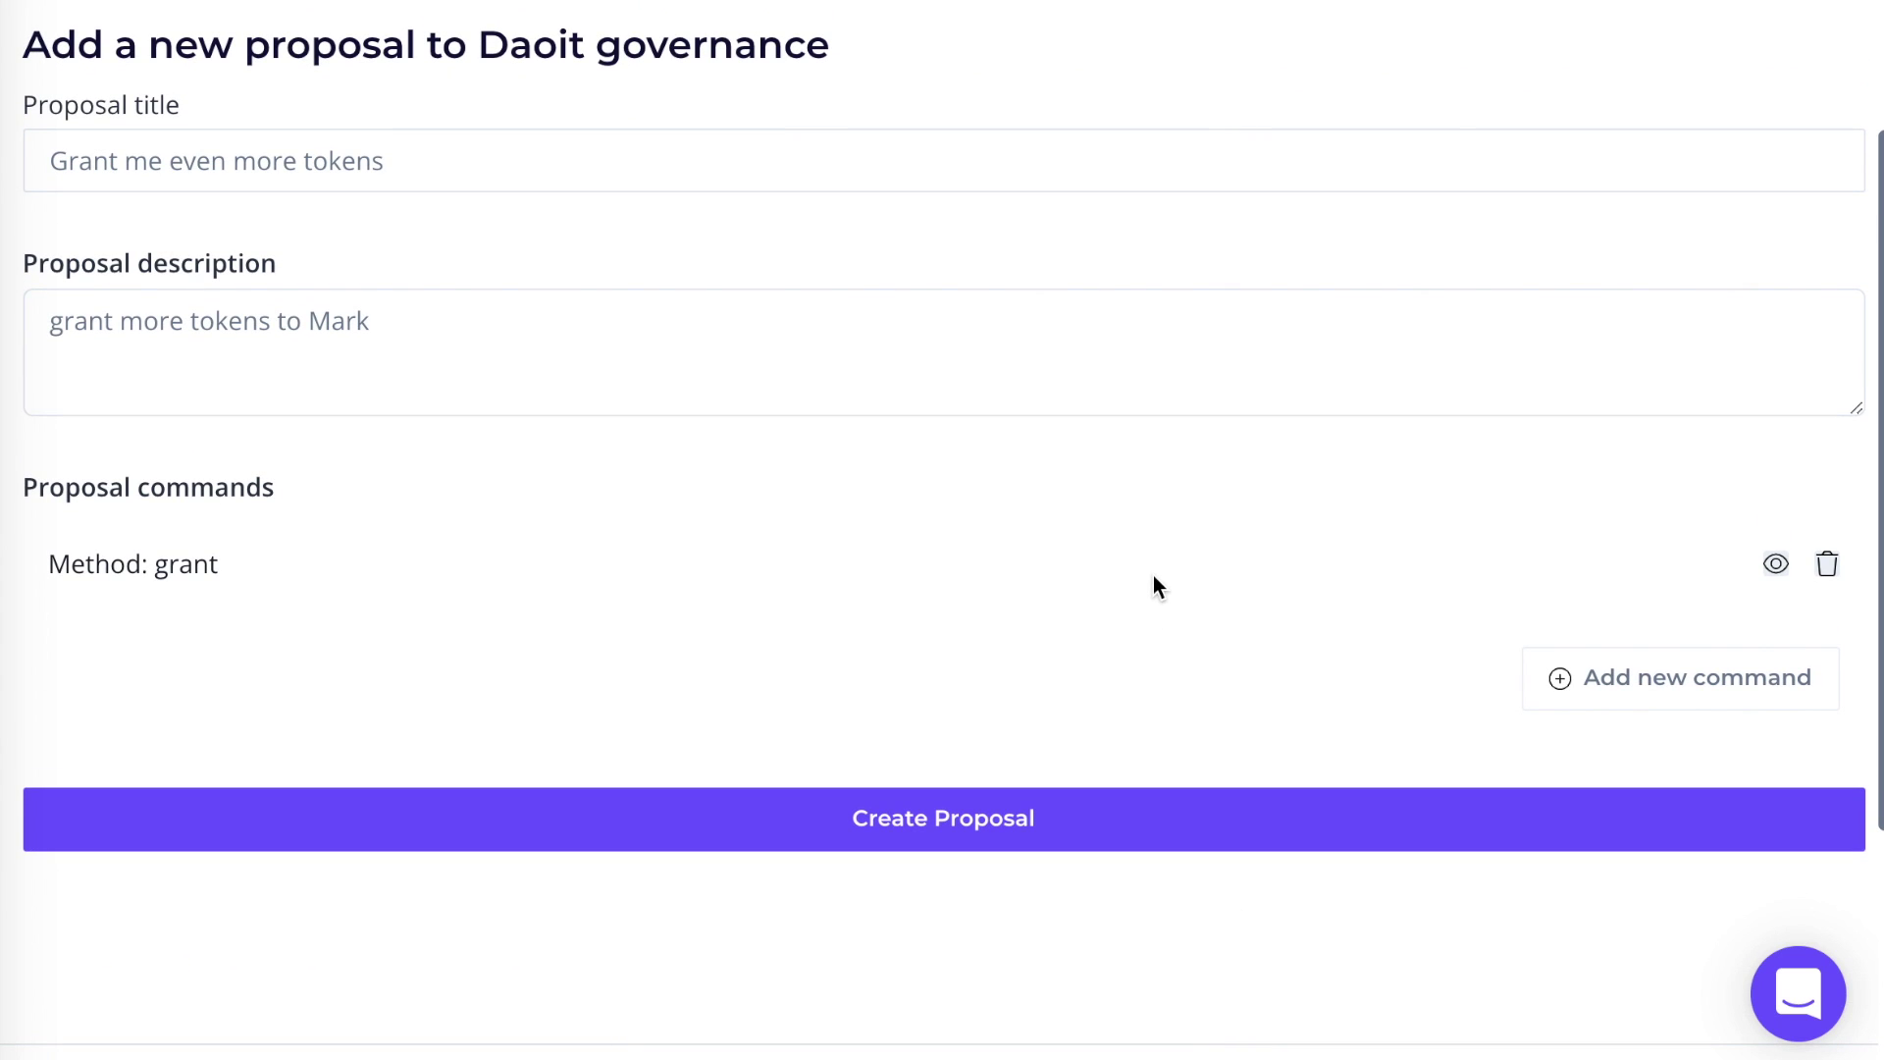
pyautogui.click(973, 824)
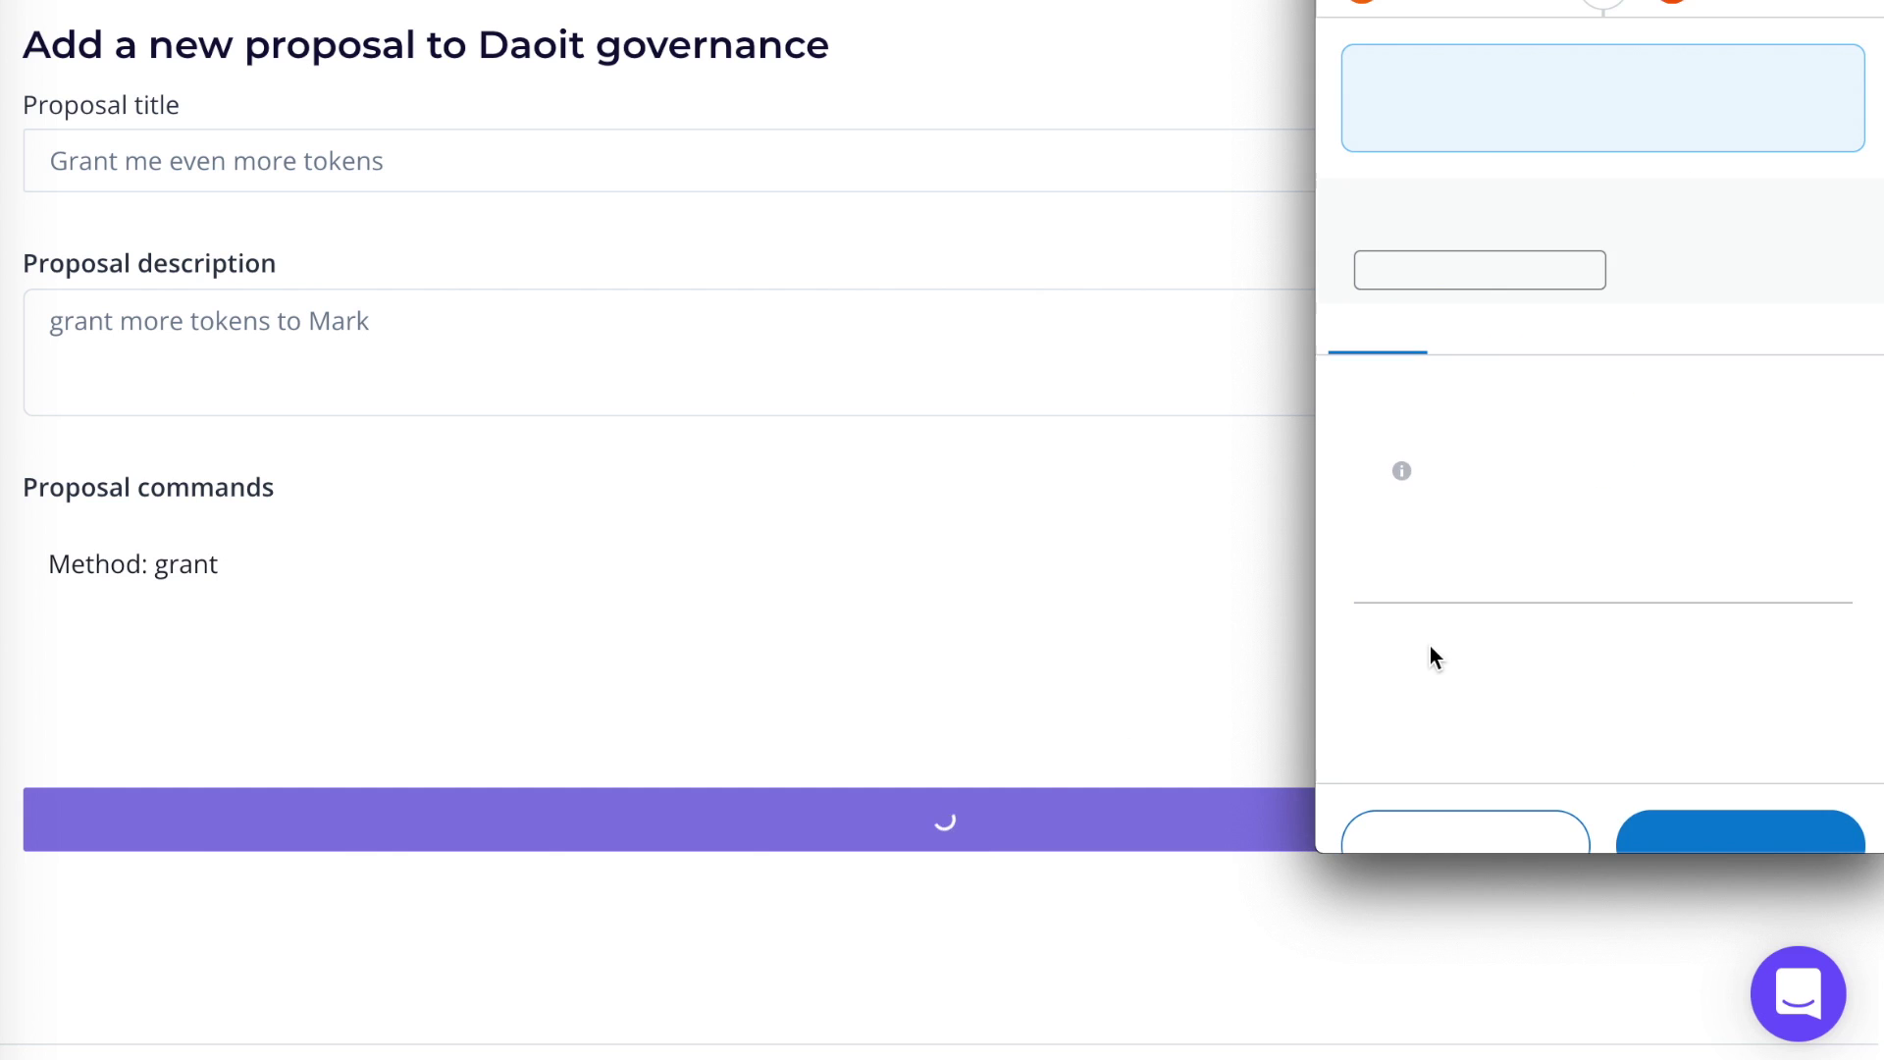
pyautogui.click(1727, 846)
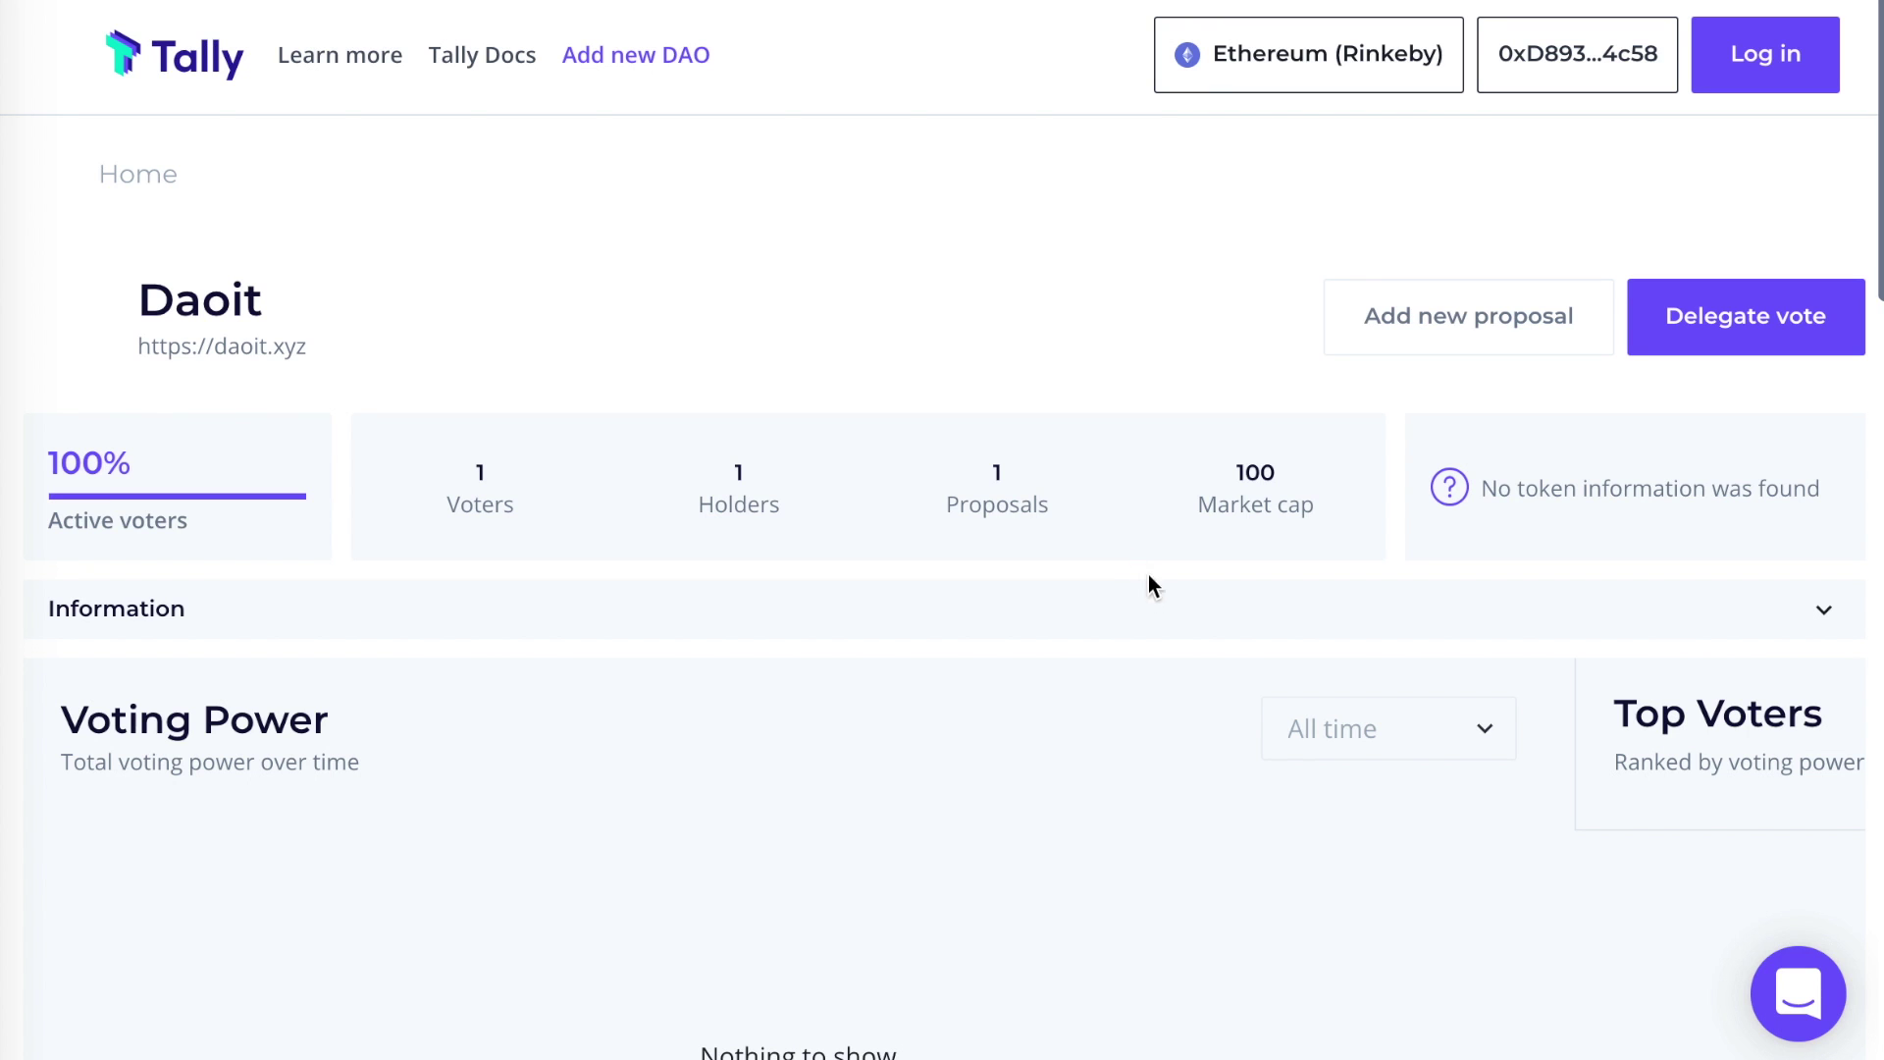
pyautogui.scroll(-10, 1178, 649)
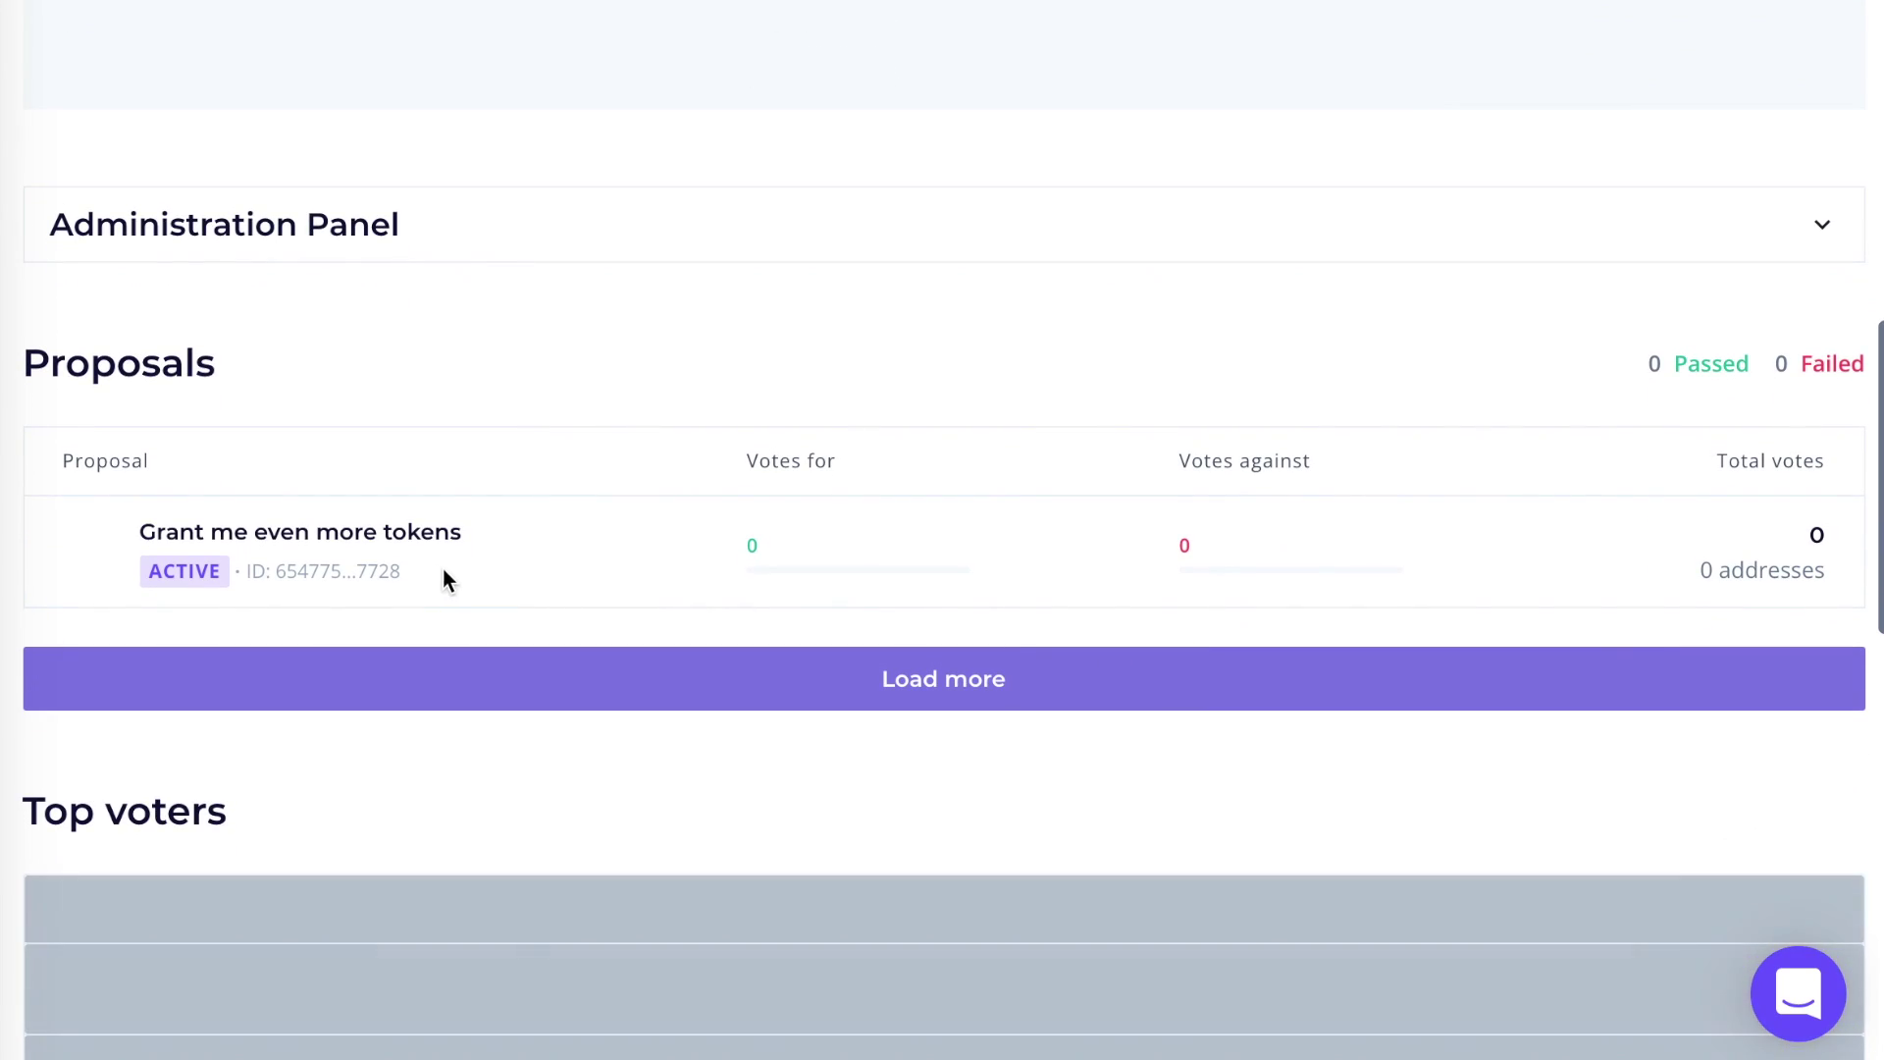
# Step: Open the proposal and submit a For vote with the comment 'yes please'
pyautogui.click(392, 538)
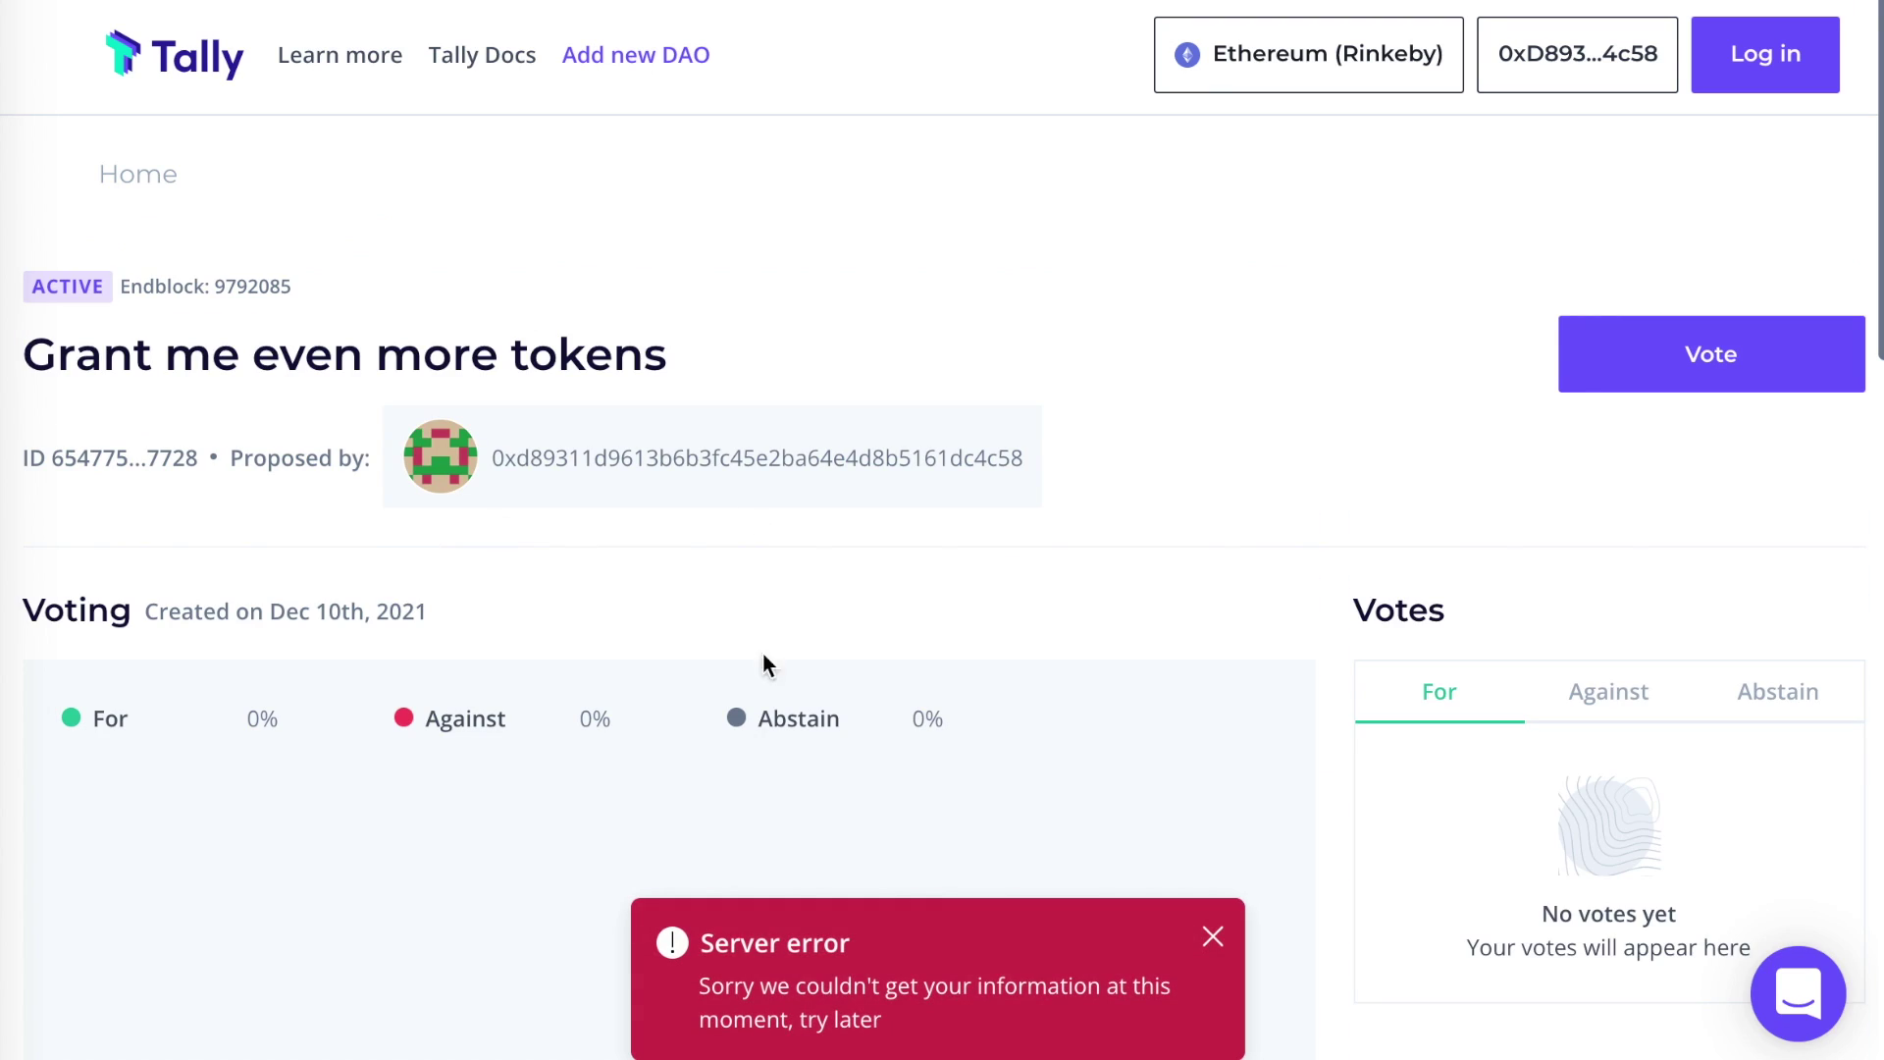
pyautogui.click(1212, 938)
pyautogui.click(1698, 391)
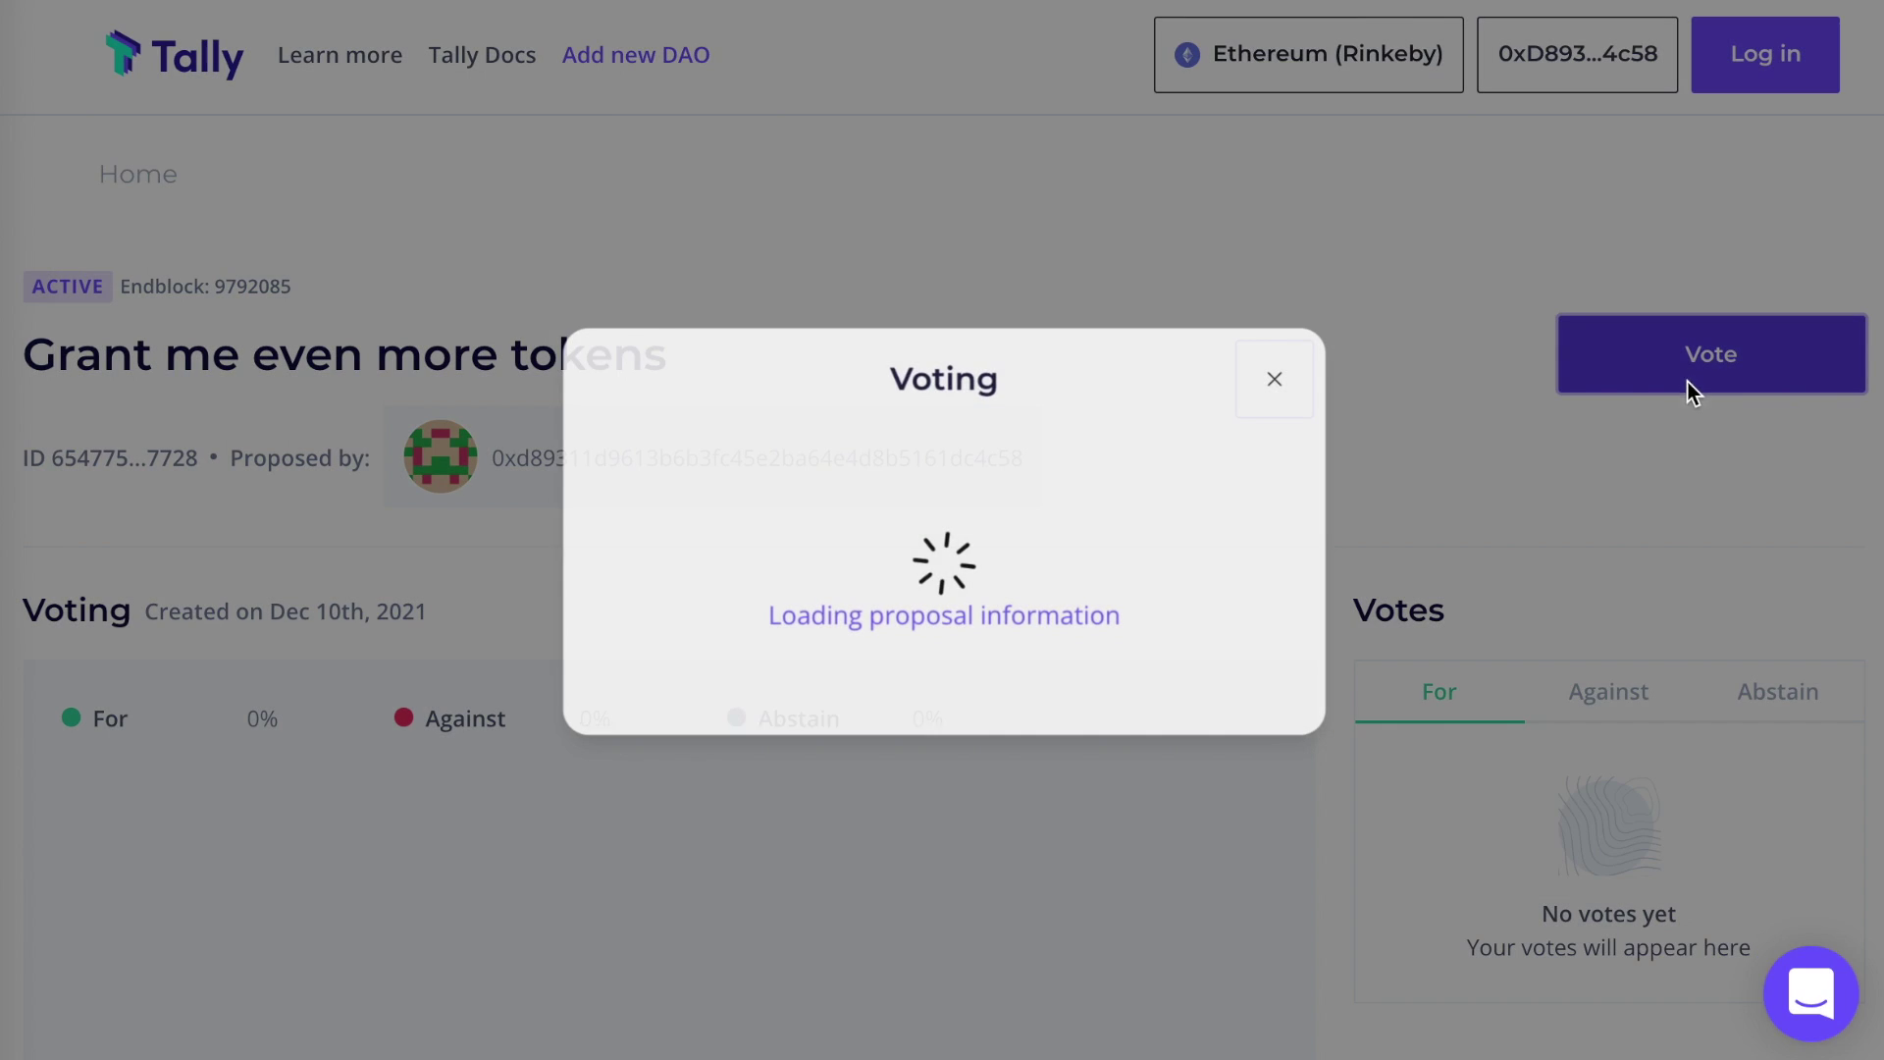
pyautogui.click(840, 456)
pyautogui.click(942, 842)
pyautogui.write('yes pleas')
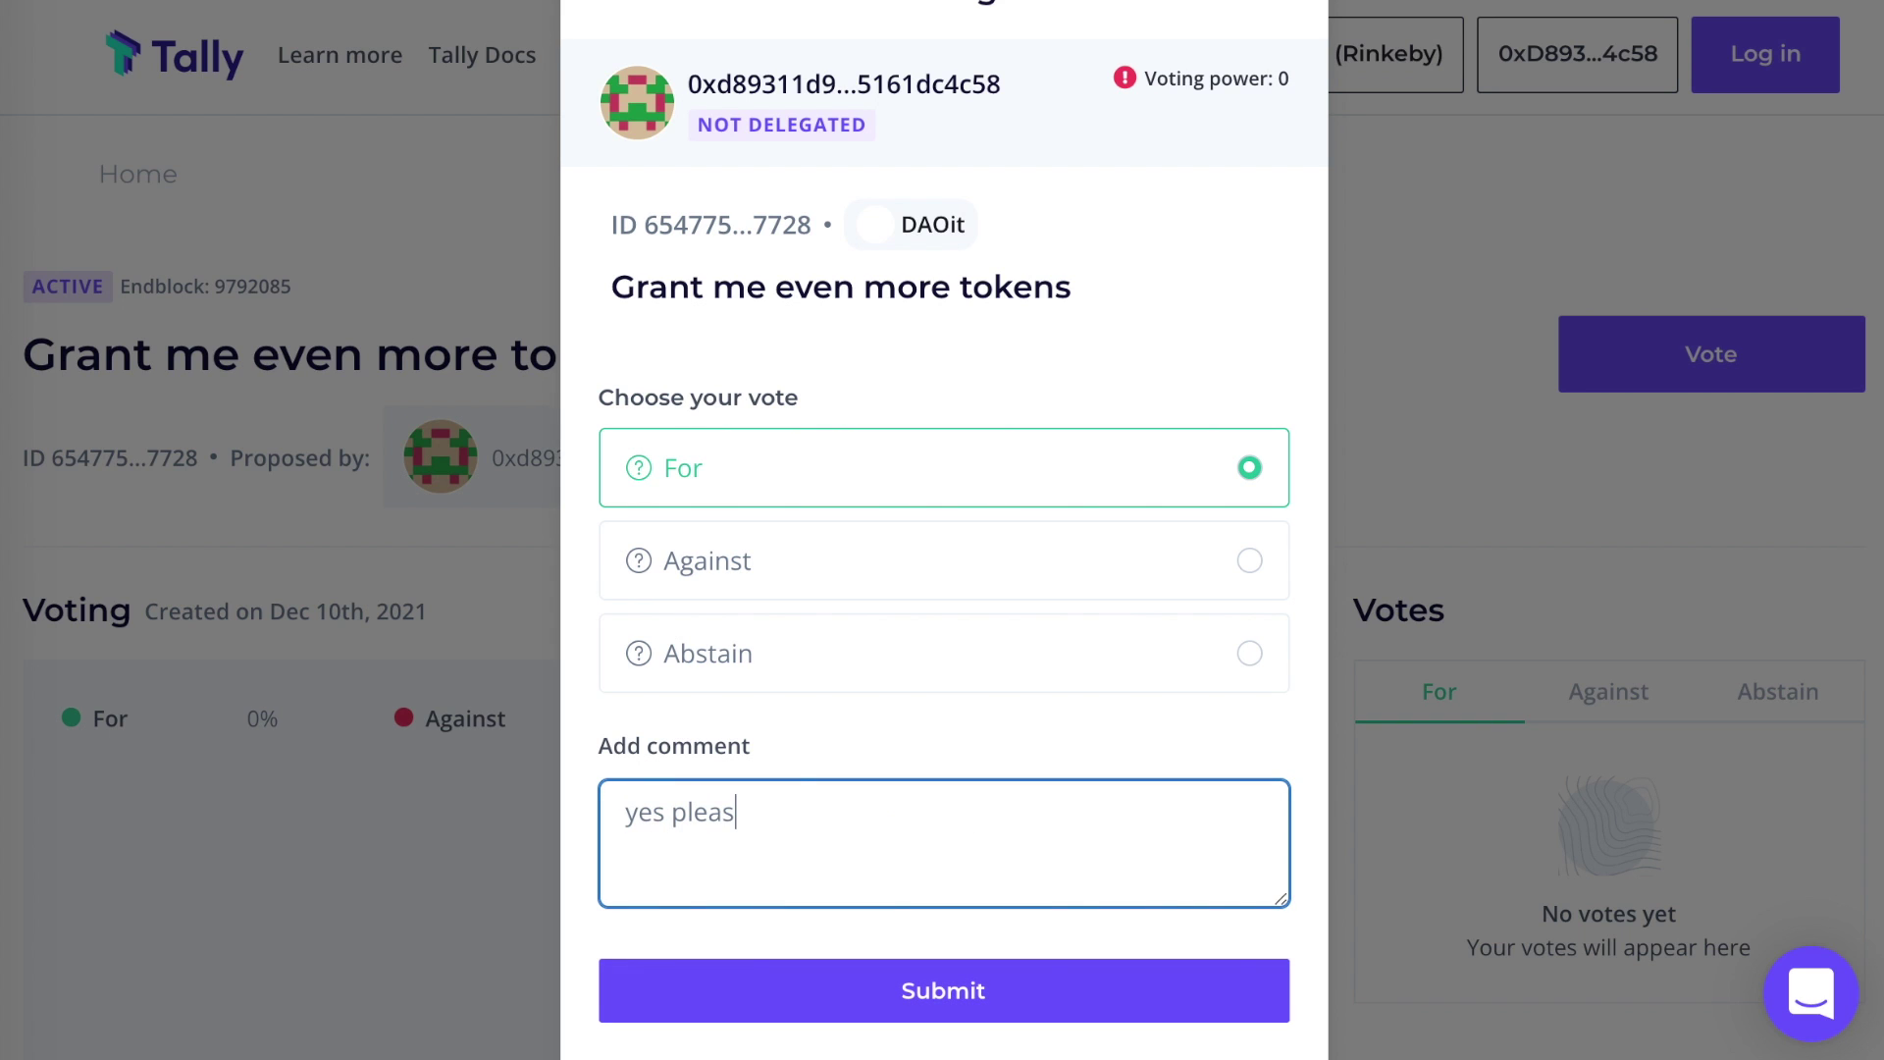
pyautogui.write('e')
pyautogui.click(1019, 1005)
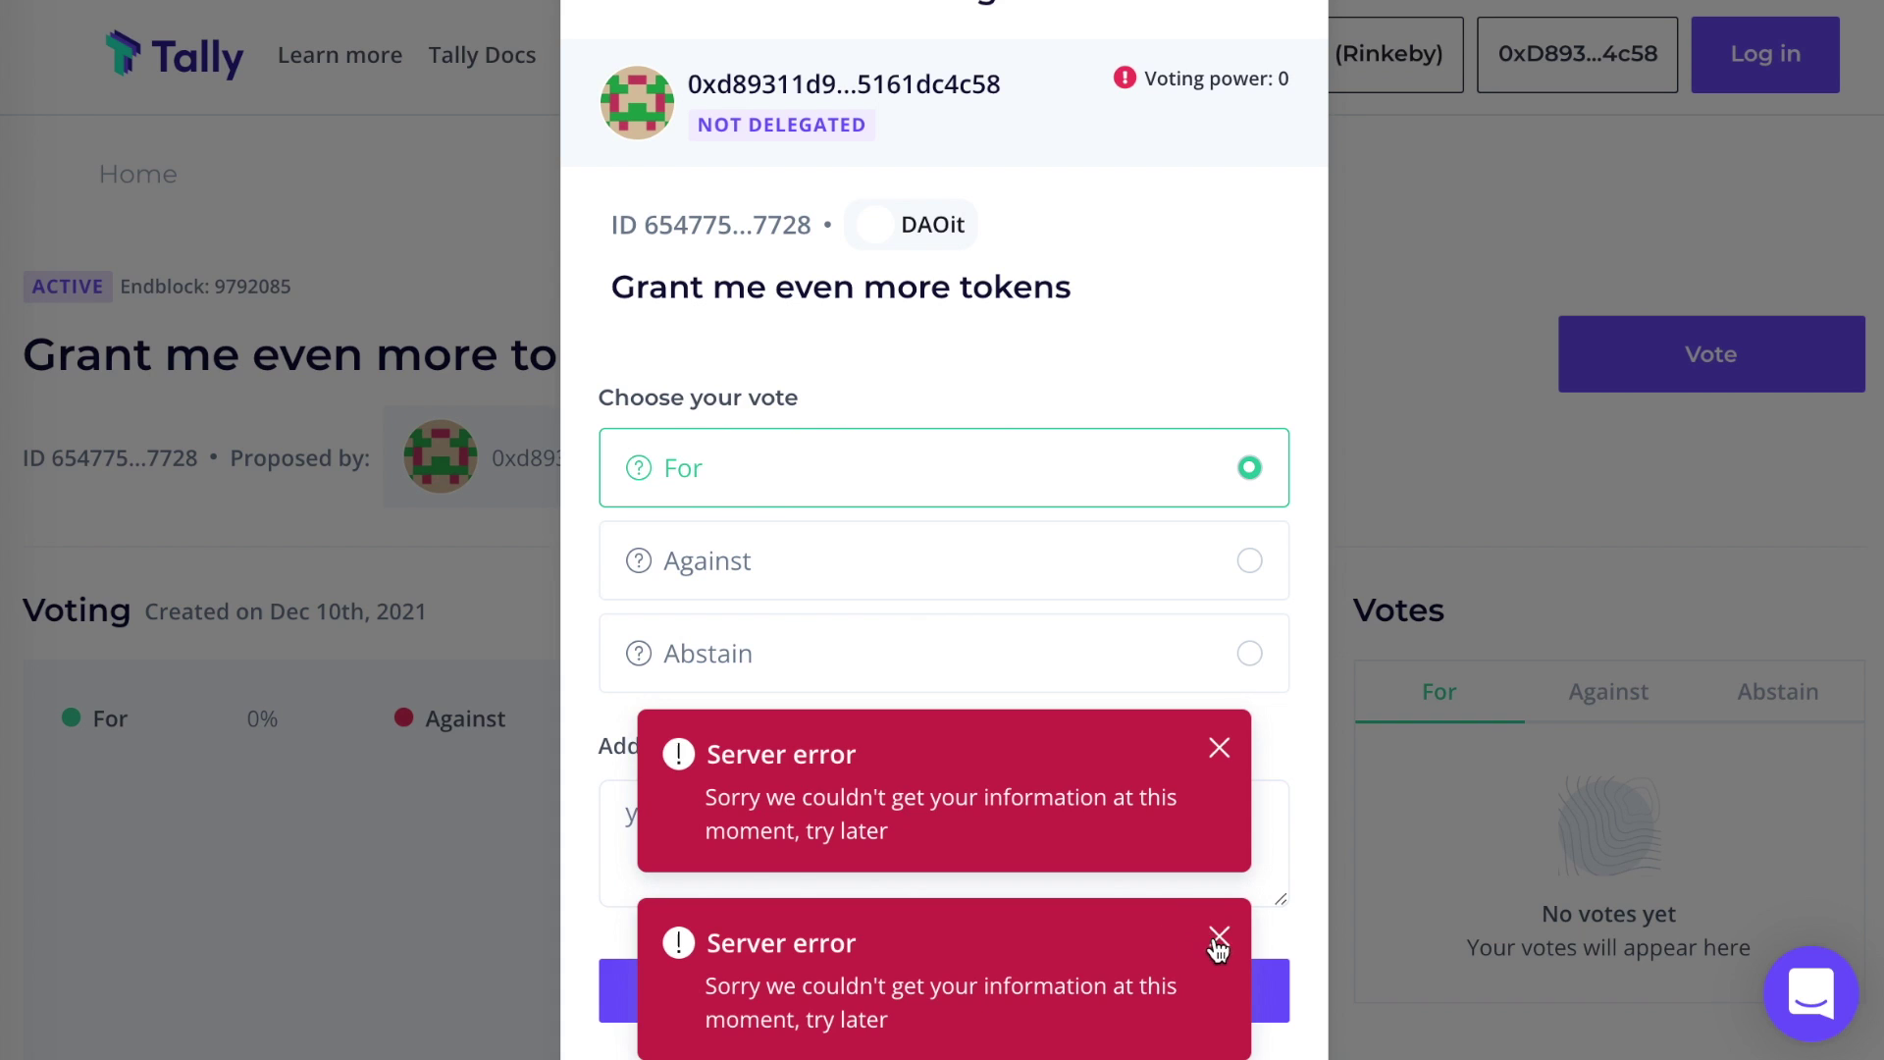
# Step: Dismiss the server errors and resubmit the For vote on the proposal page
pyautogui.click(1218, 945)
pyautogui.click(1219, 935)
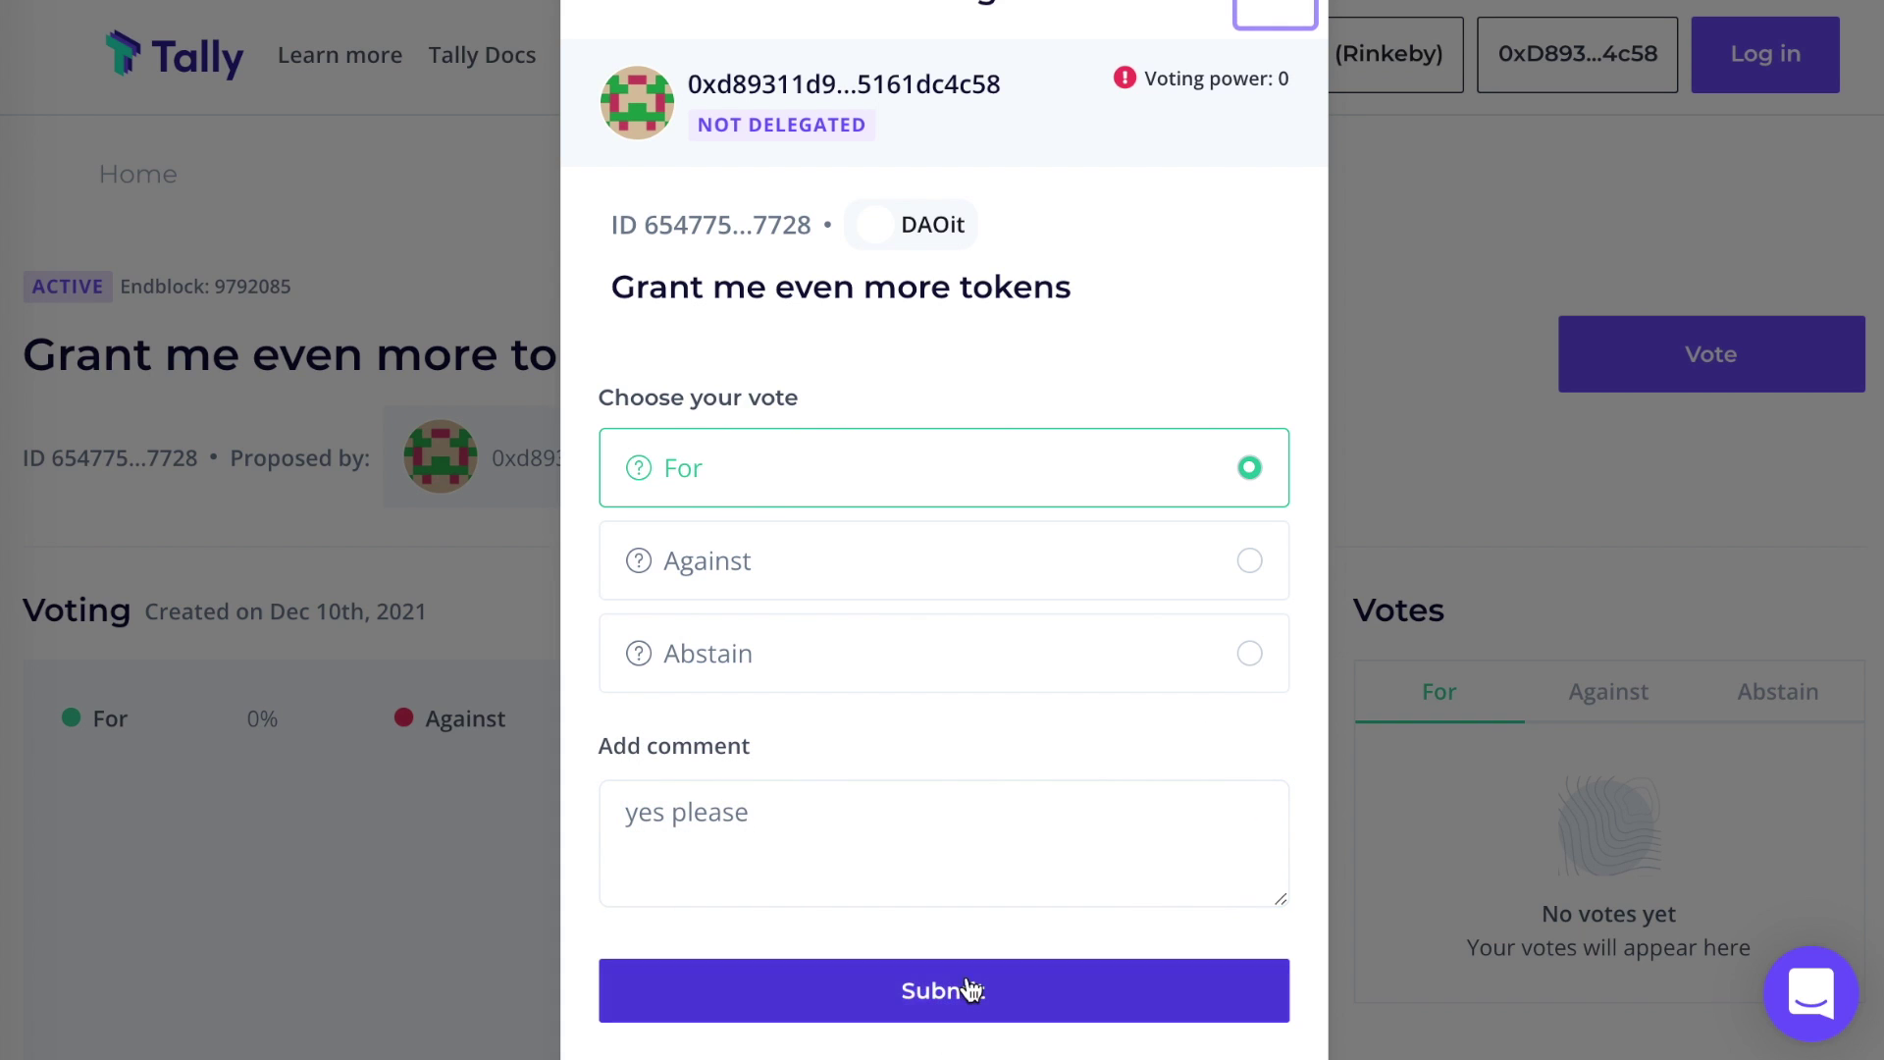
pyautogui.click(916, 991)
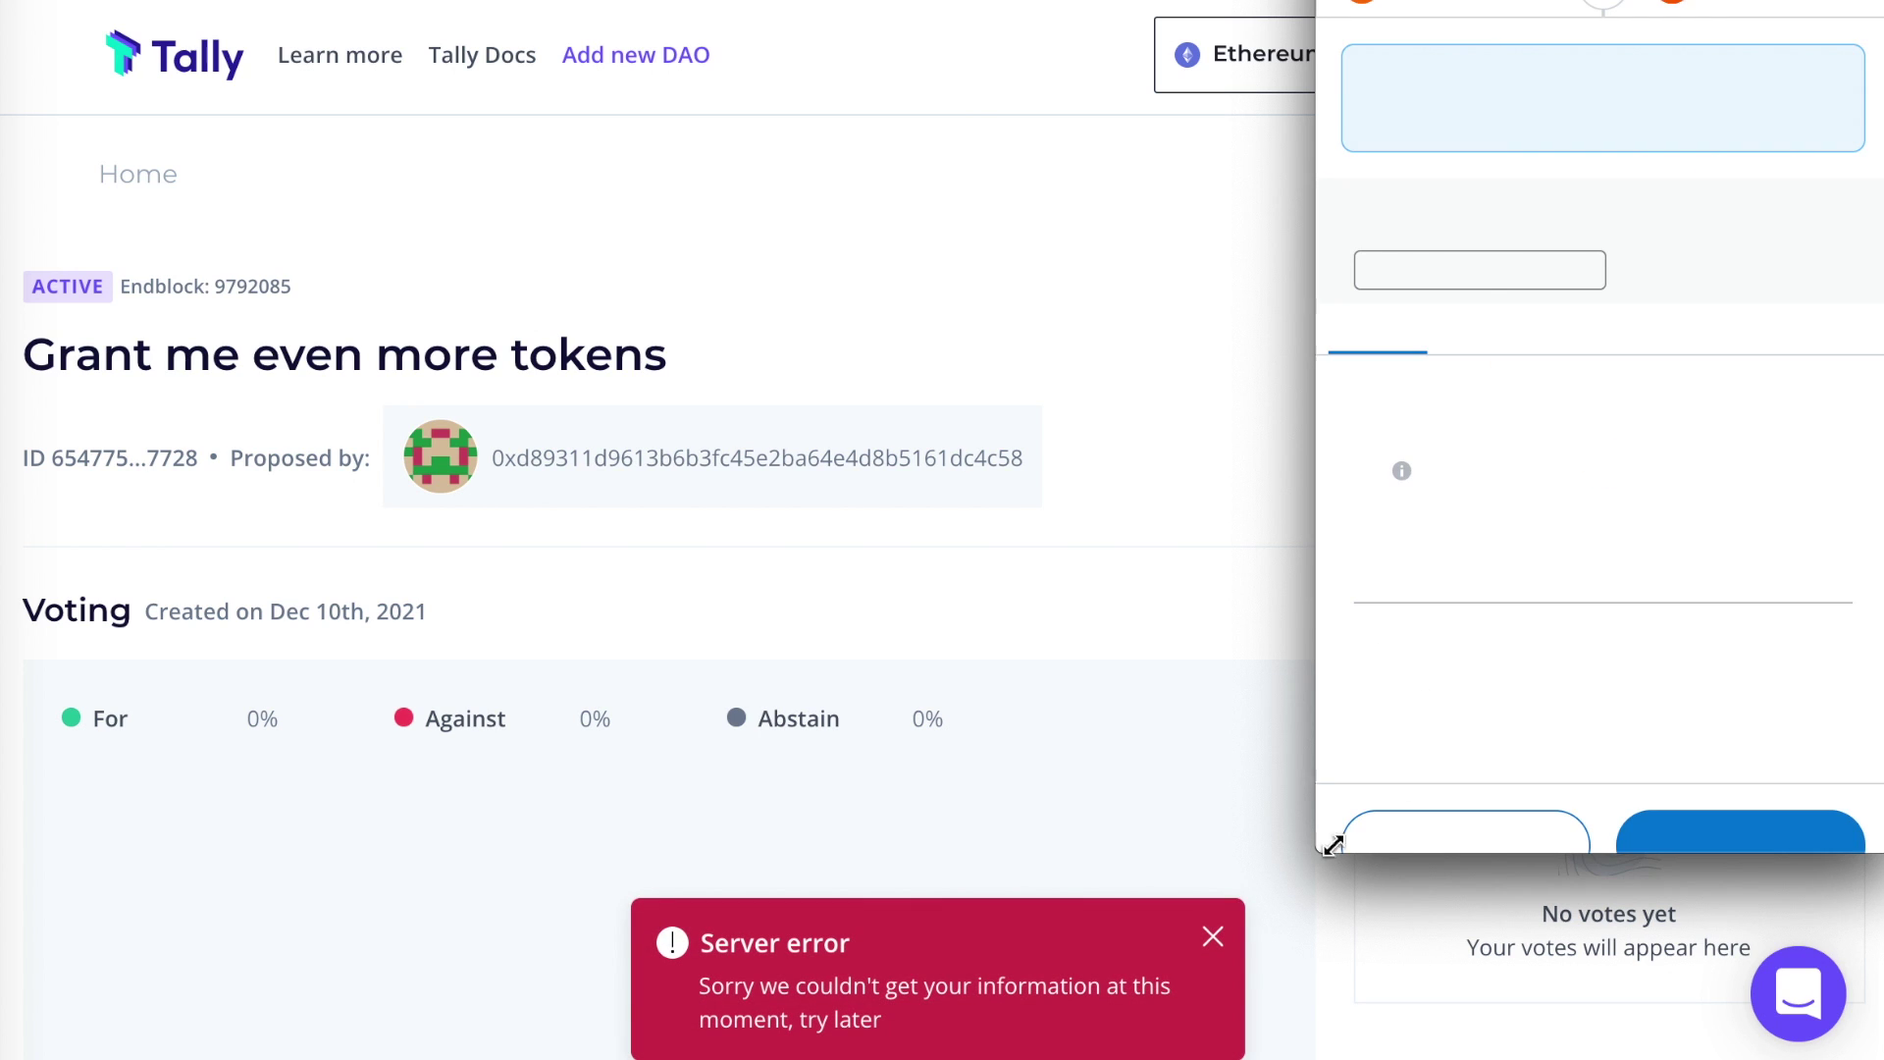
pyautogui.click(1205, 933)
pyautogui.click(1215, 935)
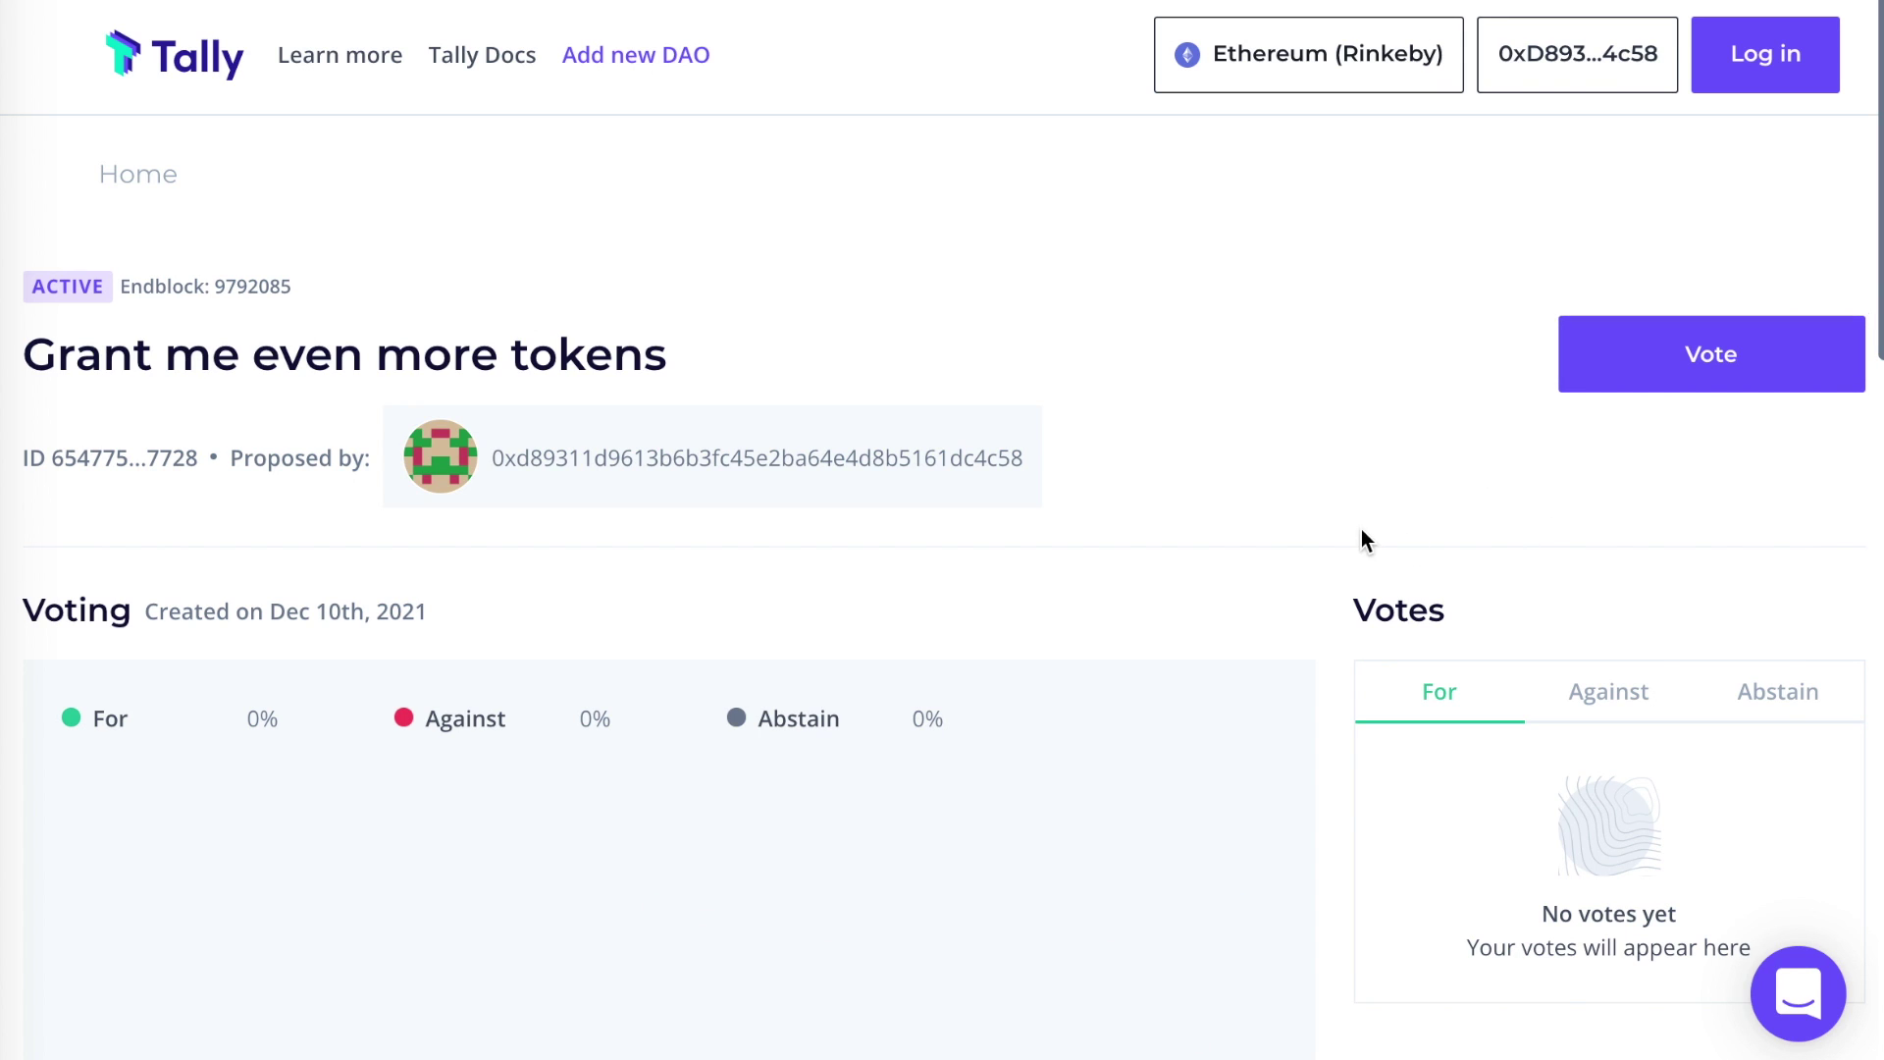
pyautogui.scroll(-1, 1360, 539)
# Step: Reject the pending vote transaction in MetaMask
pyautogui.click(1560, 832)
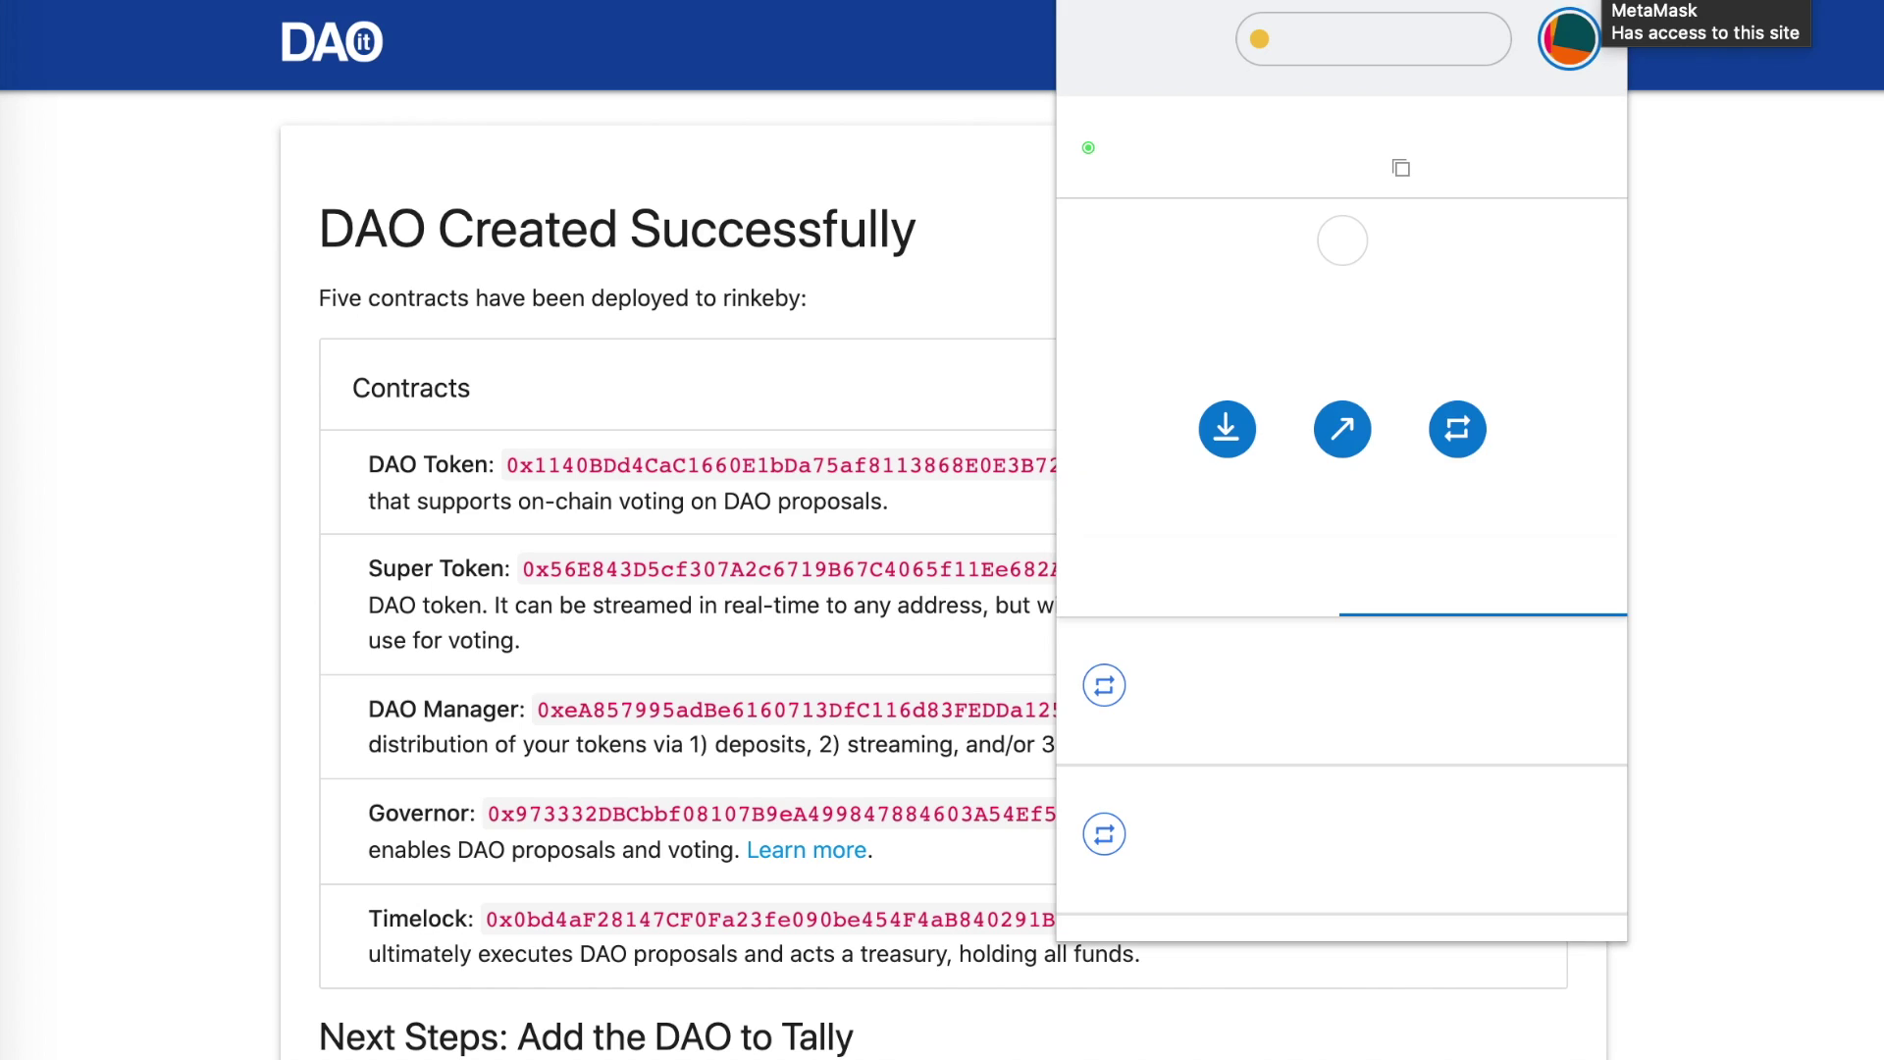
# Step: Switch the MetaMask wallet to the Mumbai network
pyautogui.click(1460, 44)
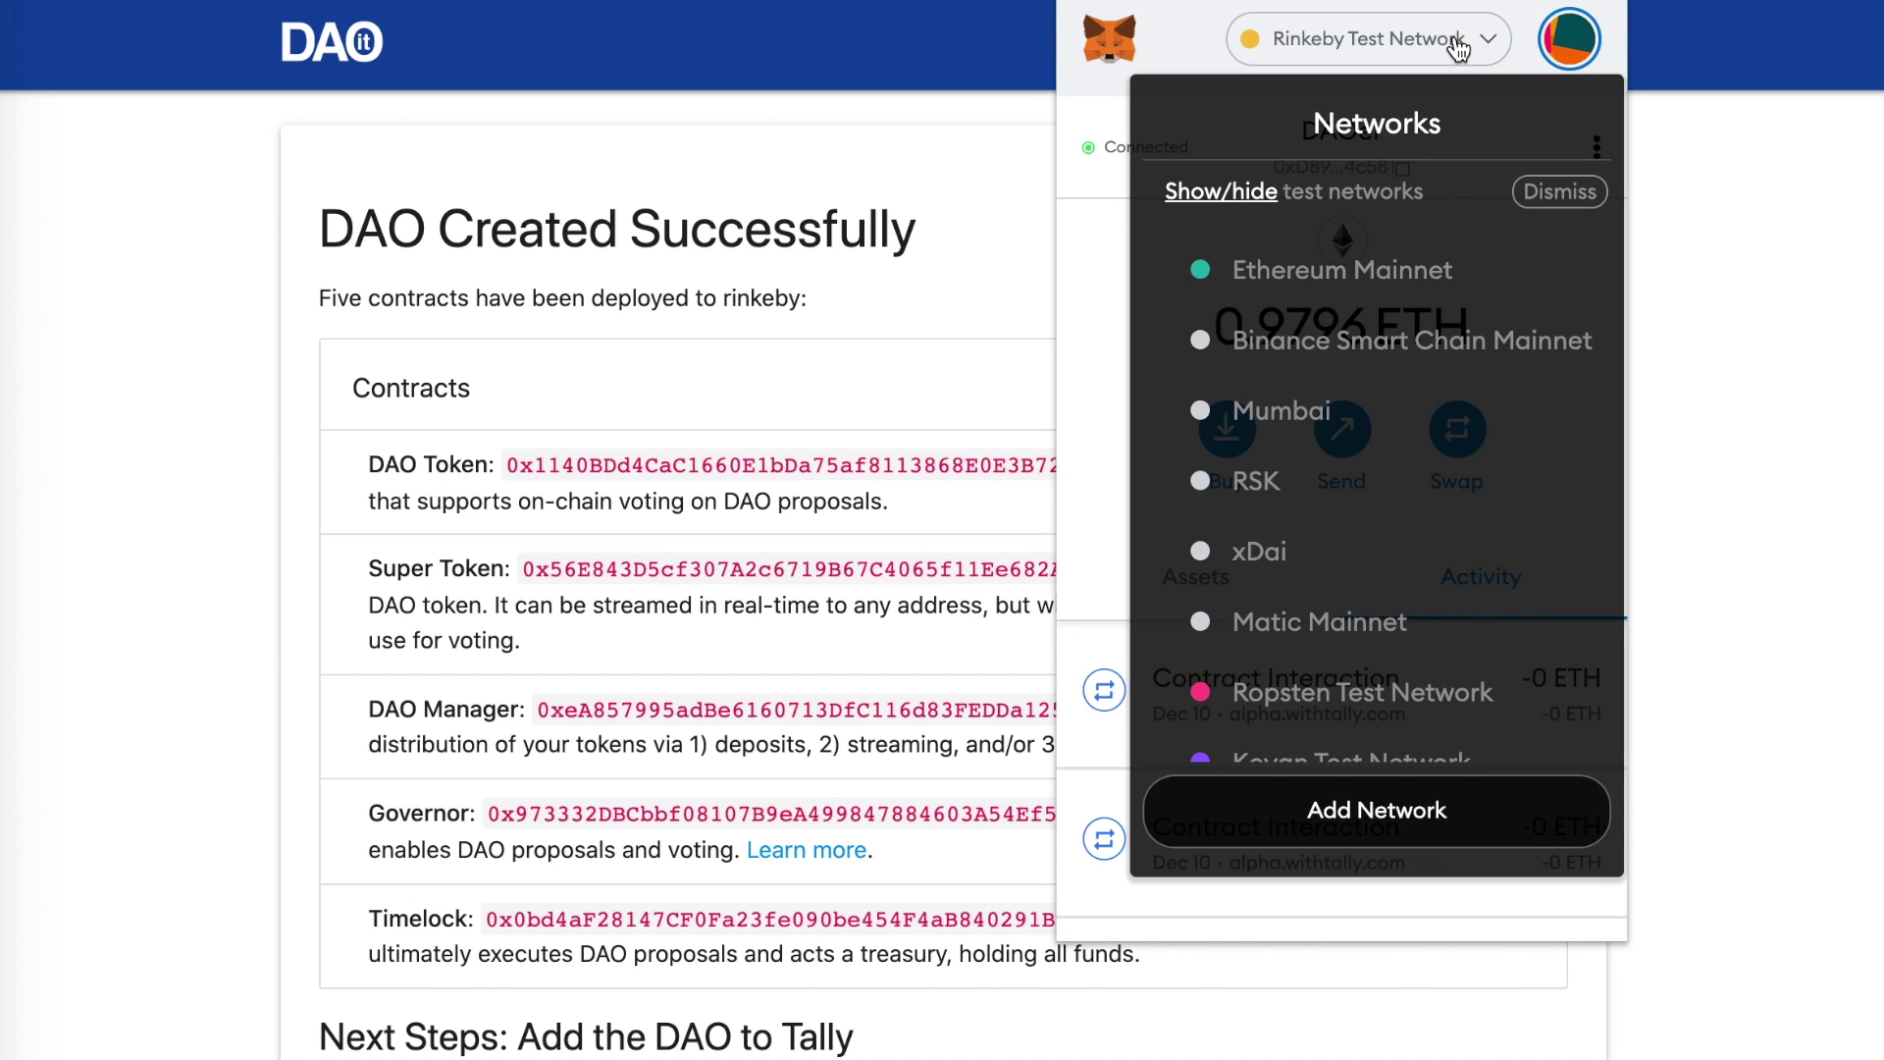
pyautogui.click(1321, 412)
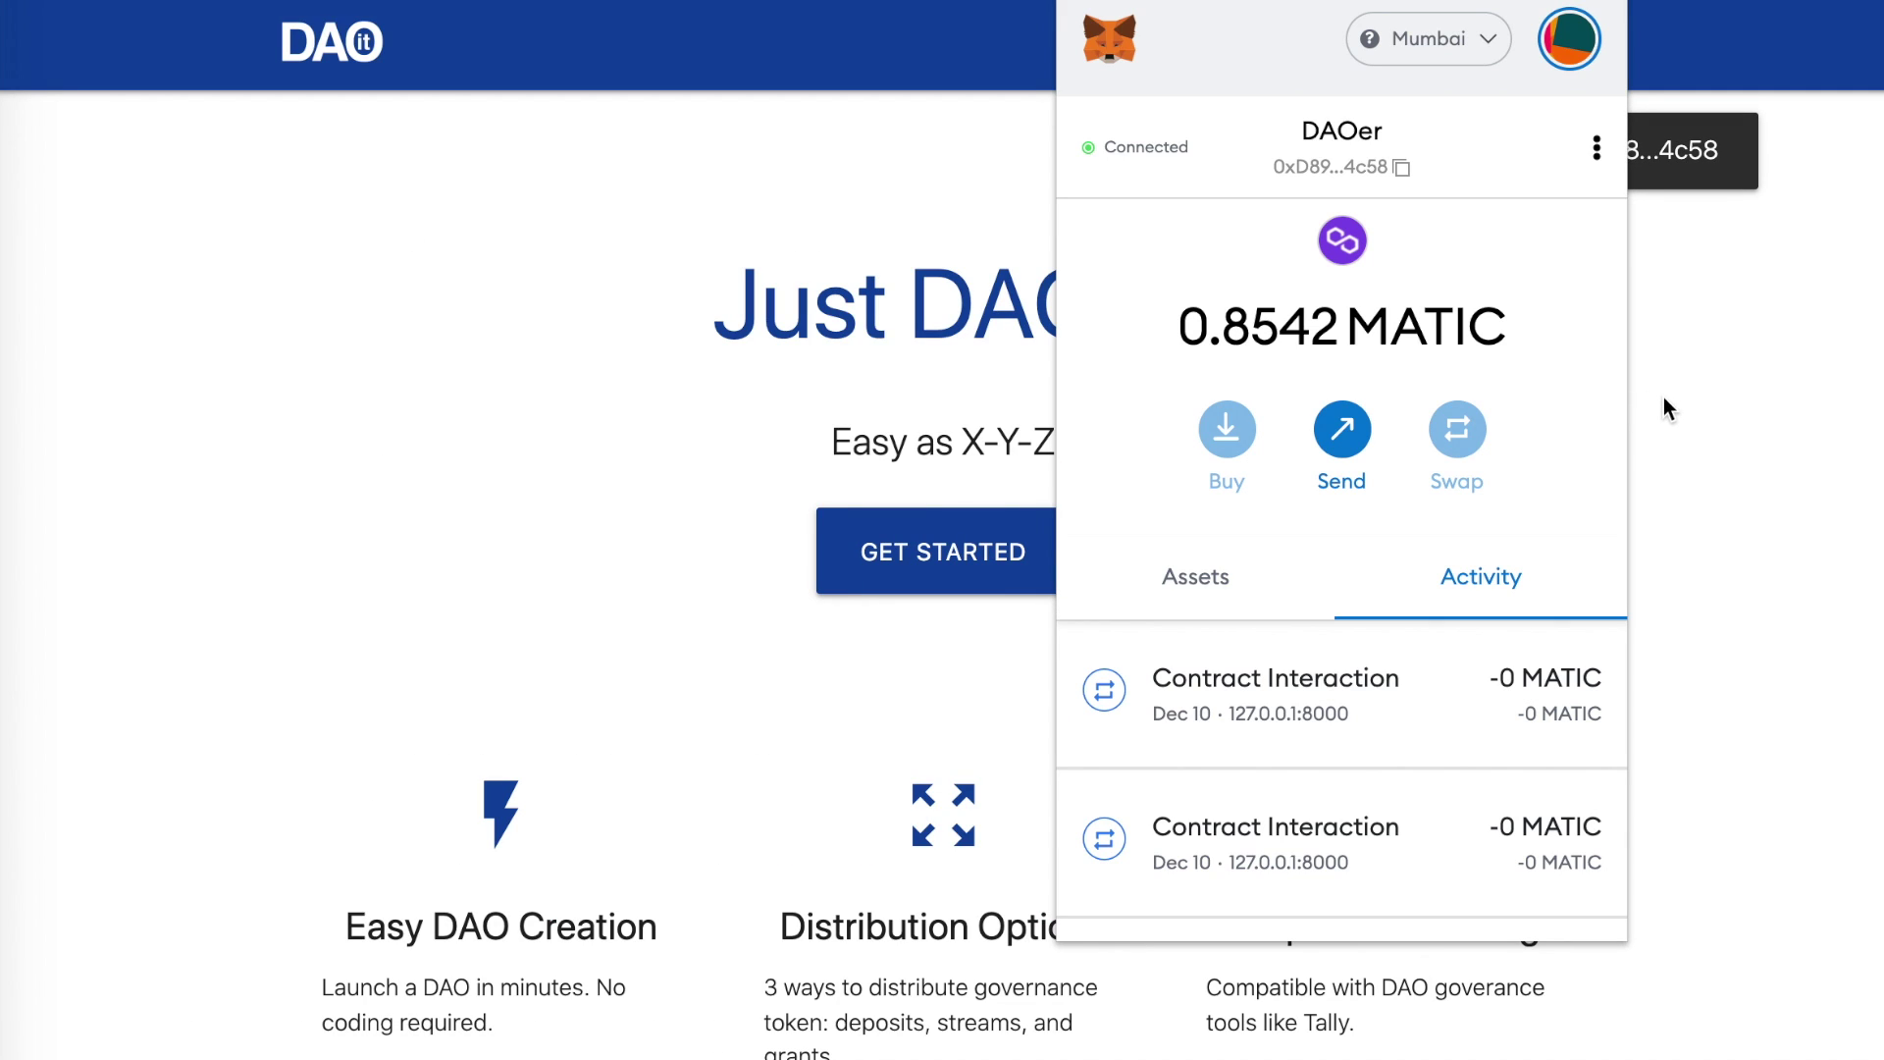
pyautogui.click(1710, 441)
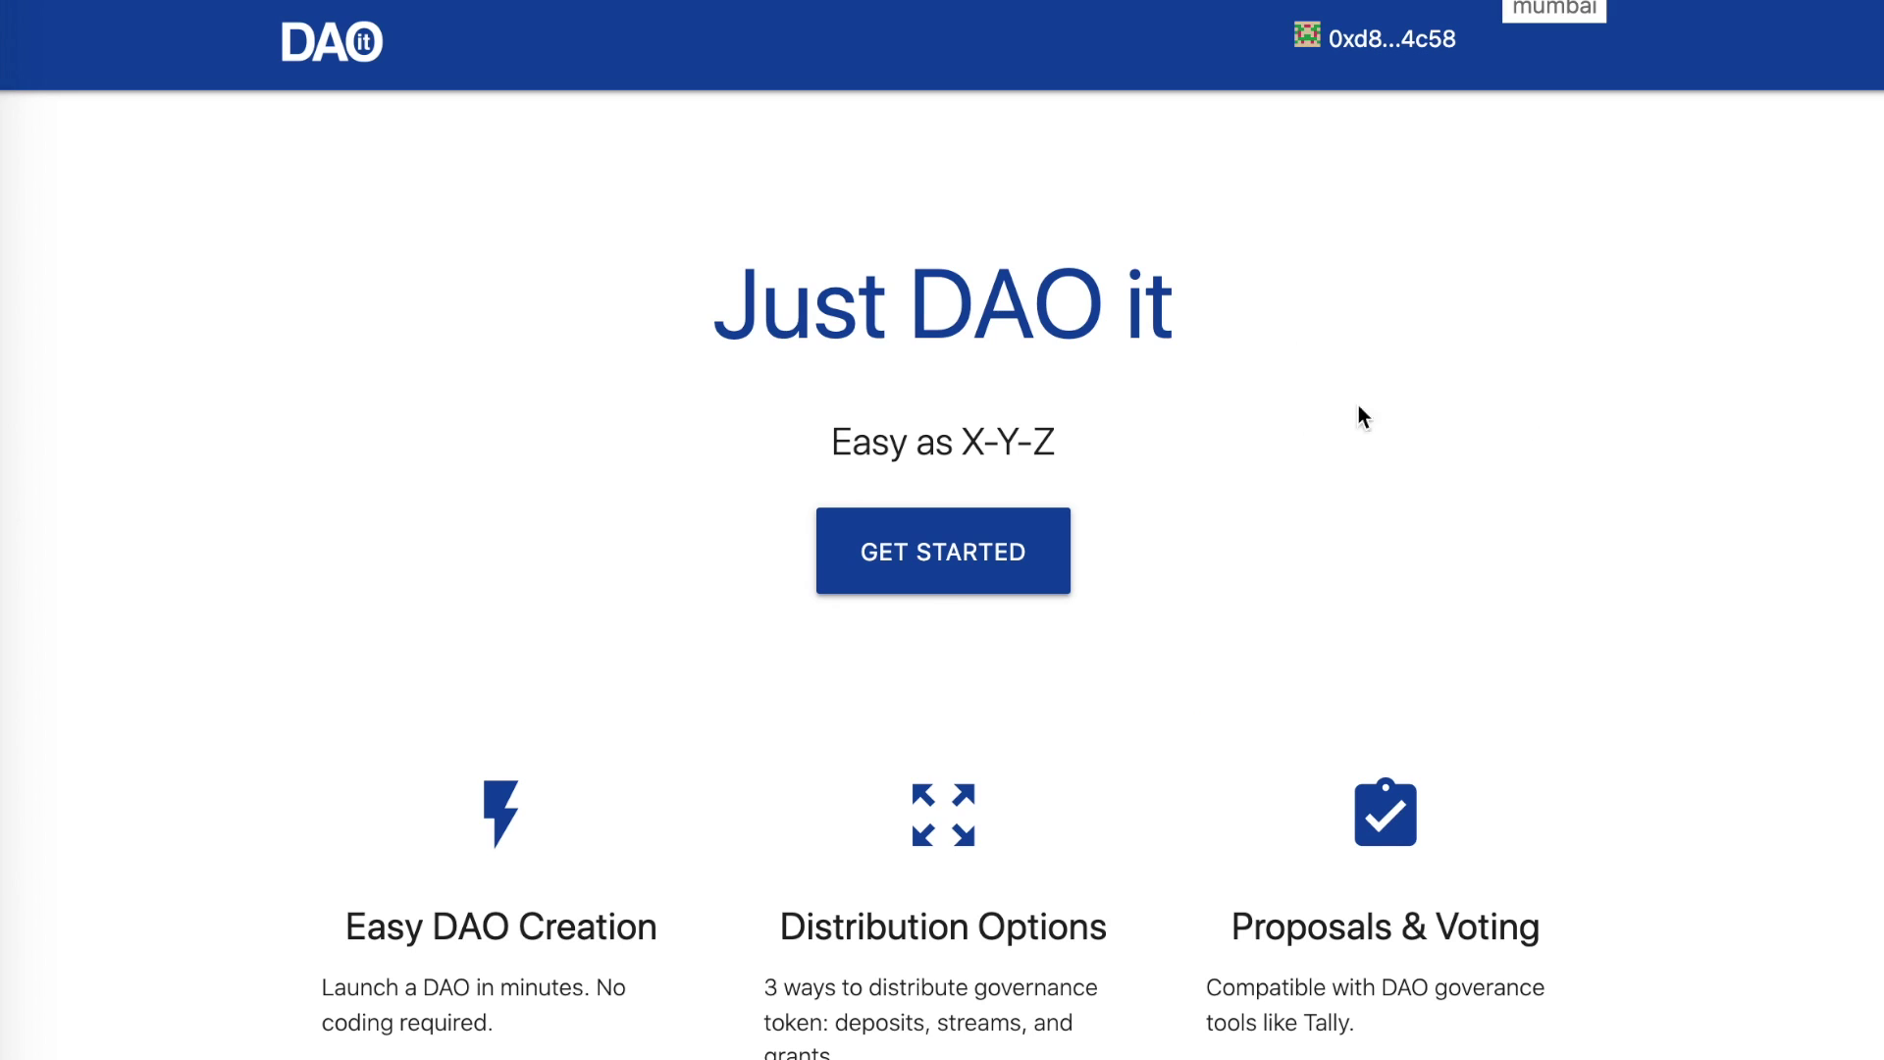
# Step: Deploy the My Club (CLUB, WETH) token on Mumbai and confirm in MetaMask
pyautogui.click(991, 559)
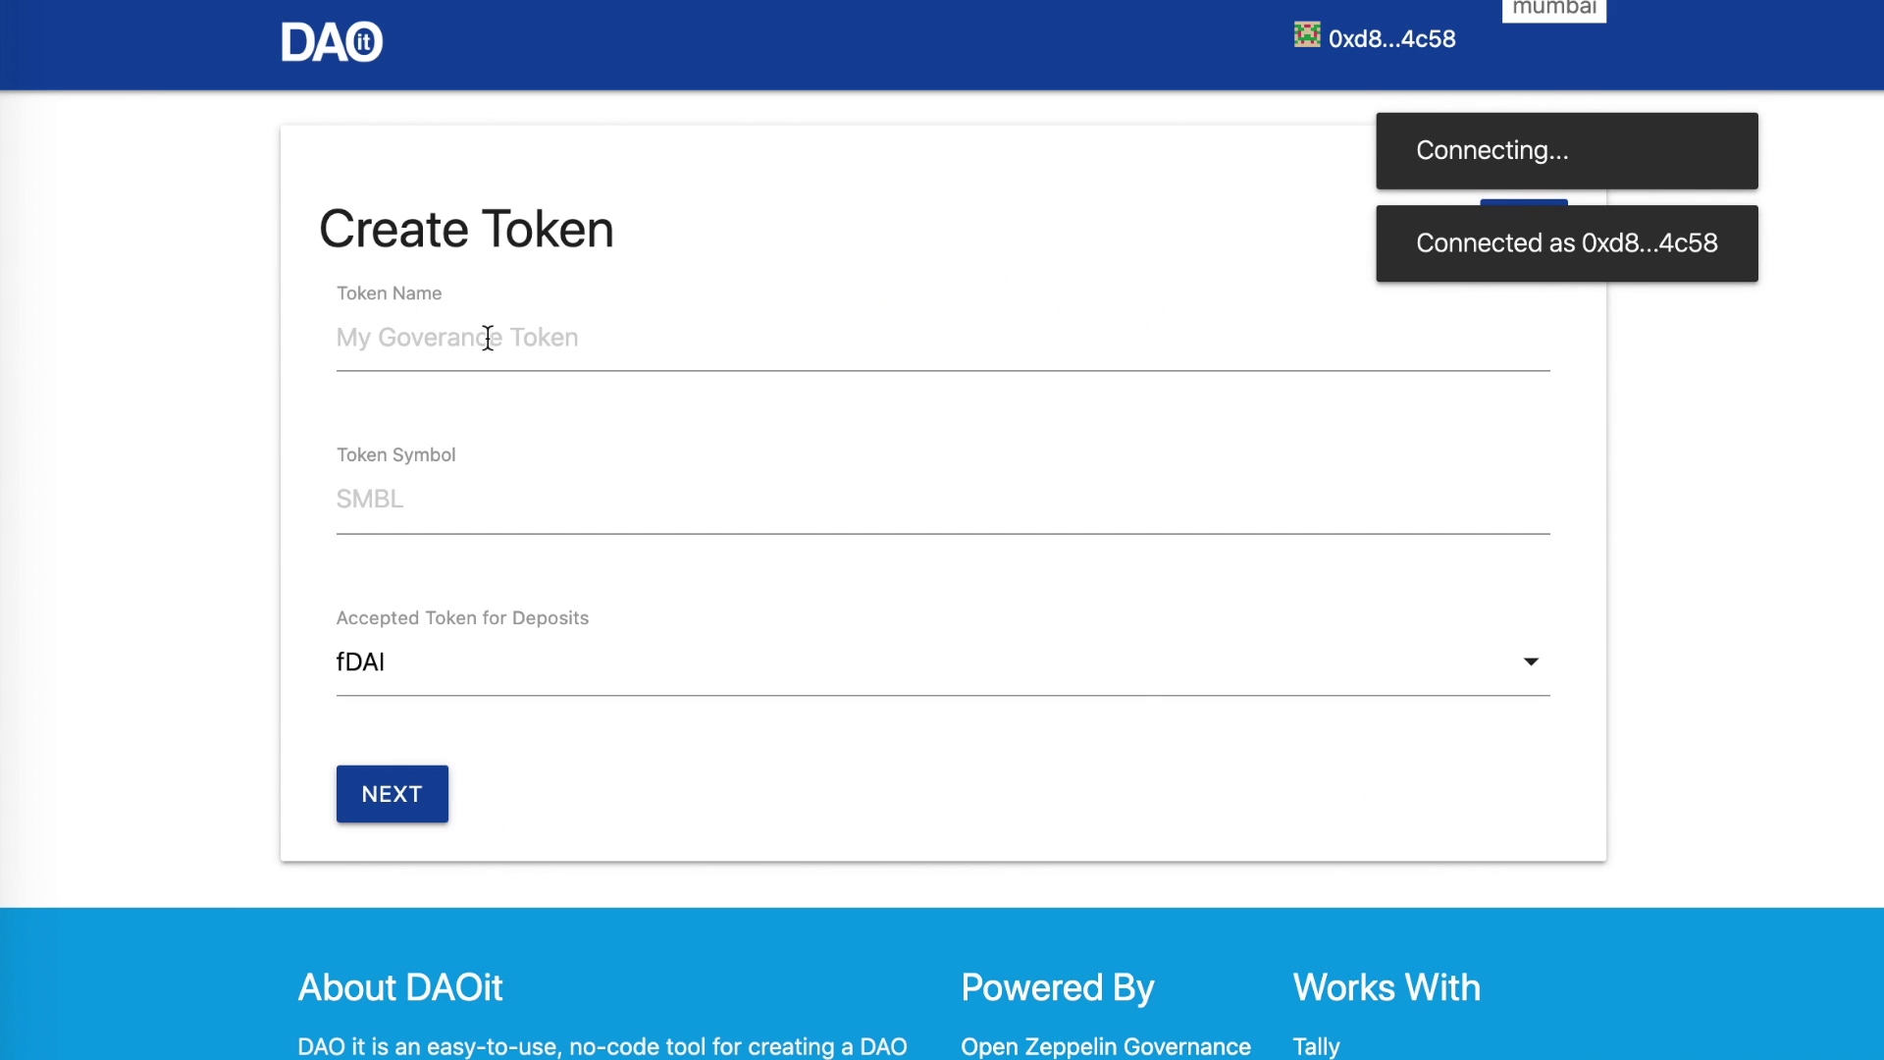
pyautogui.click(510, 780)
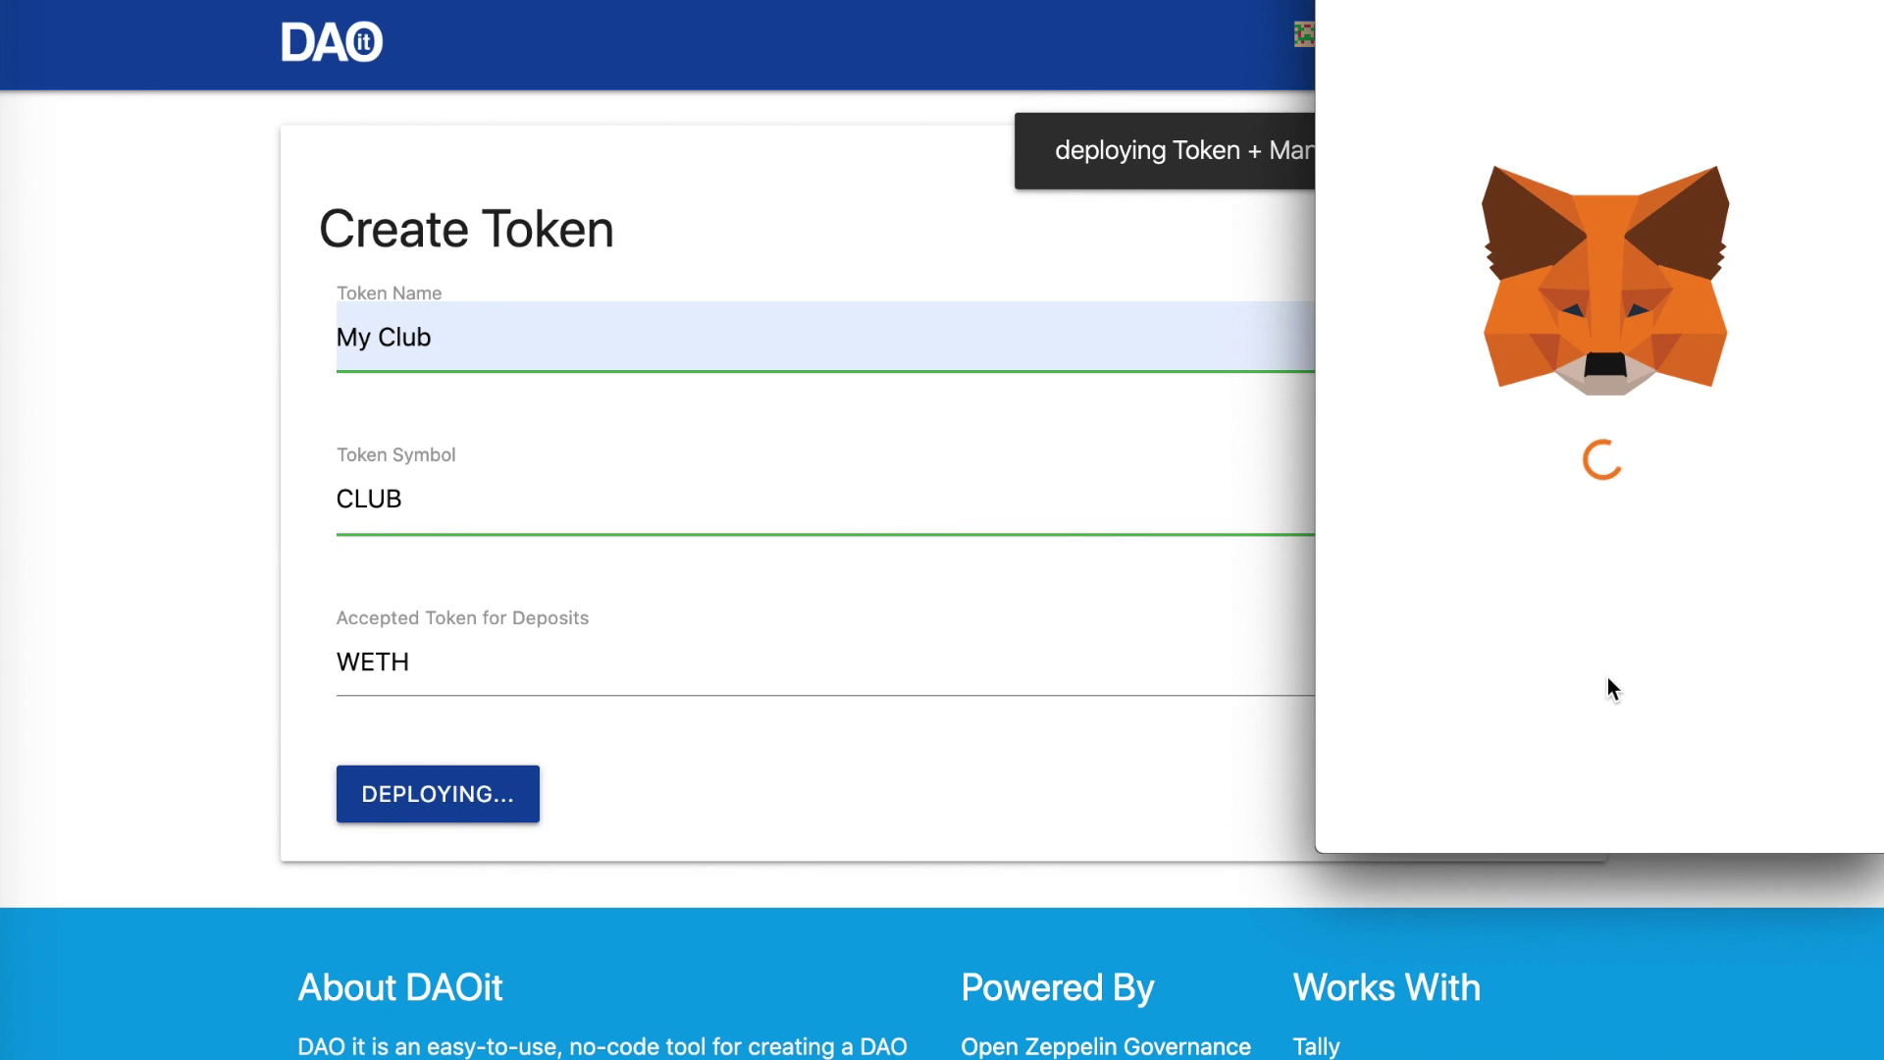
pyautogui.click(1728, 833)
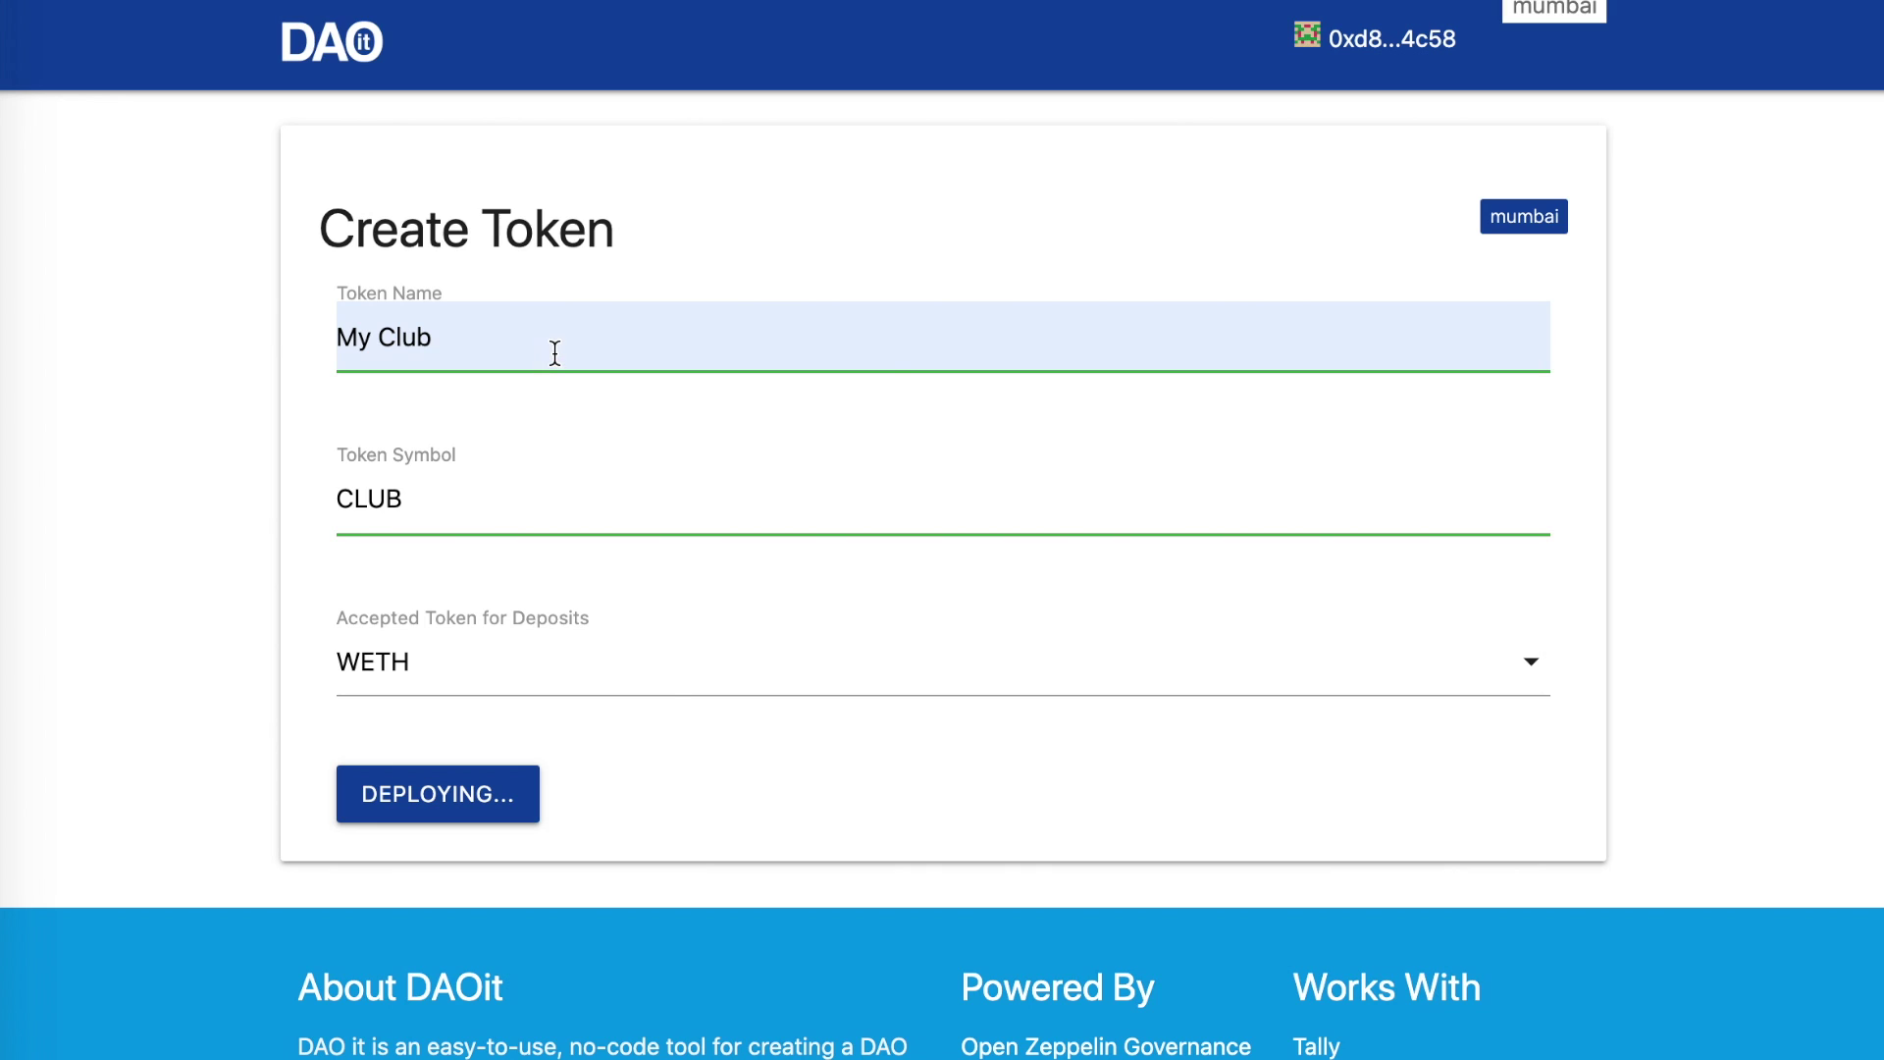
# Step: Deploy Mumbai governance with a 20-block voting period and deployer veto, confirmed in MetaMask
pyautogui.write('20')
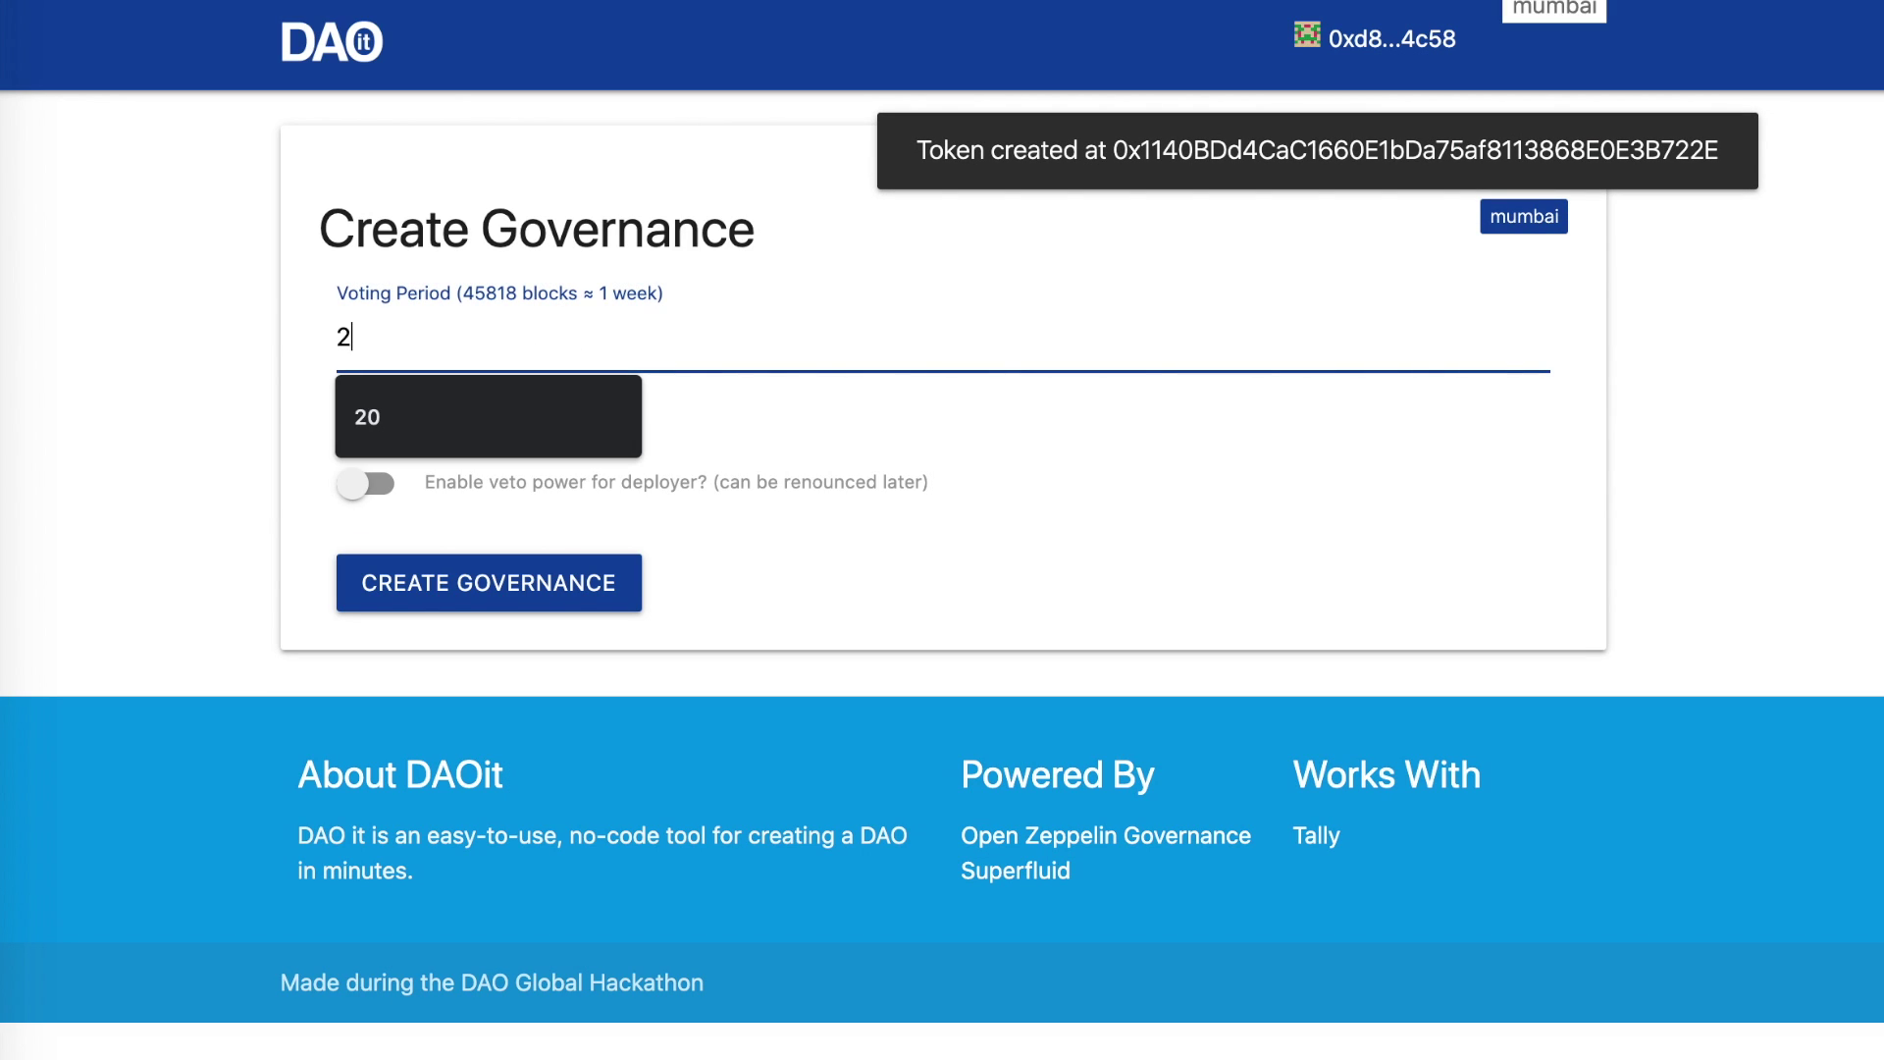
pyautogui.click(367, 484)
pyautogui.click(424, 579)
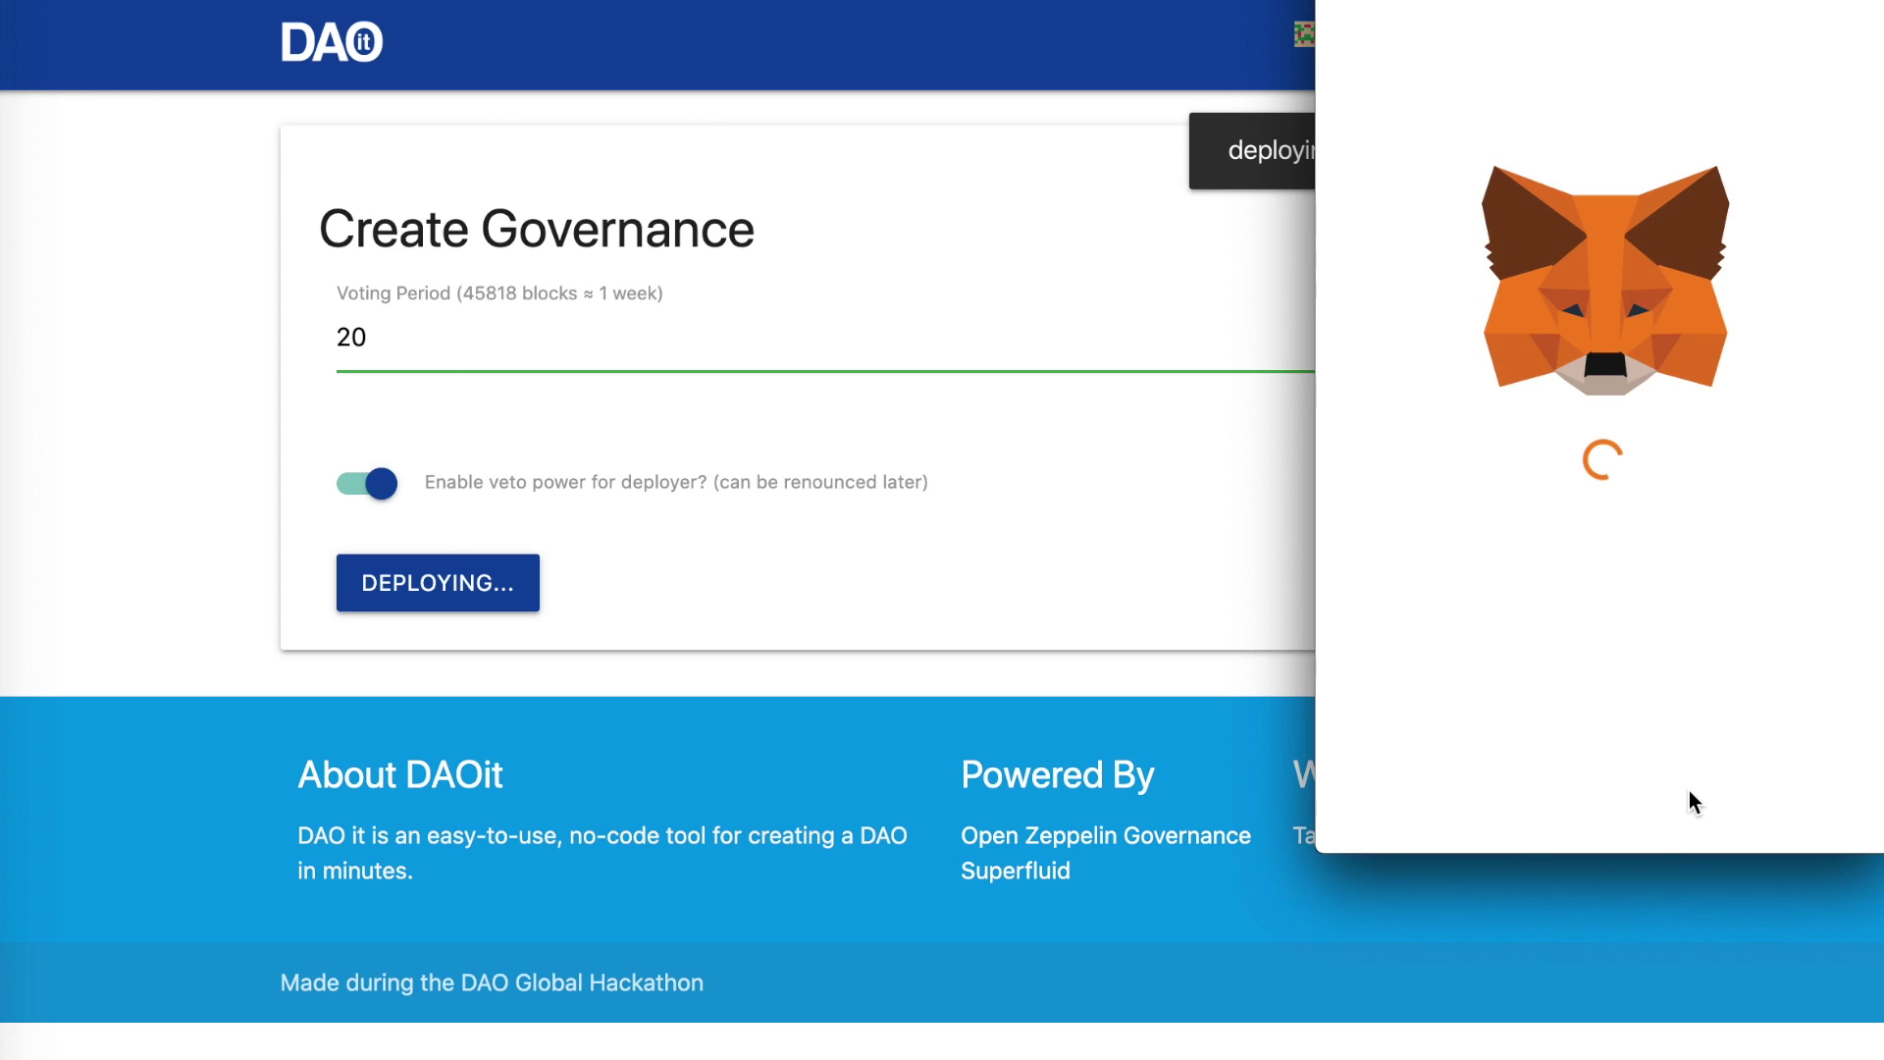
pyautogui.click(1713, 836)
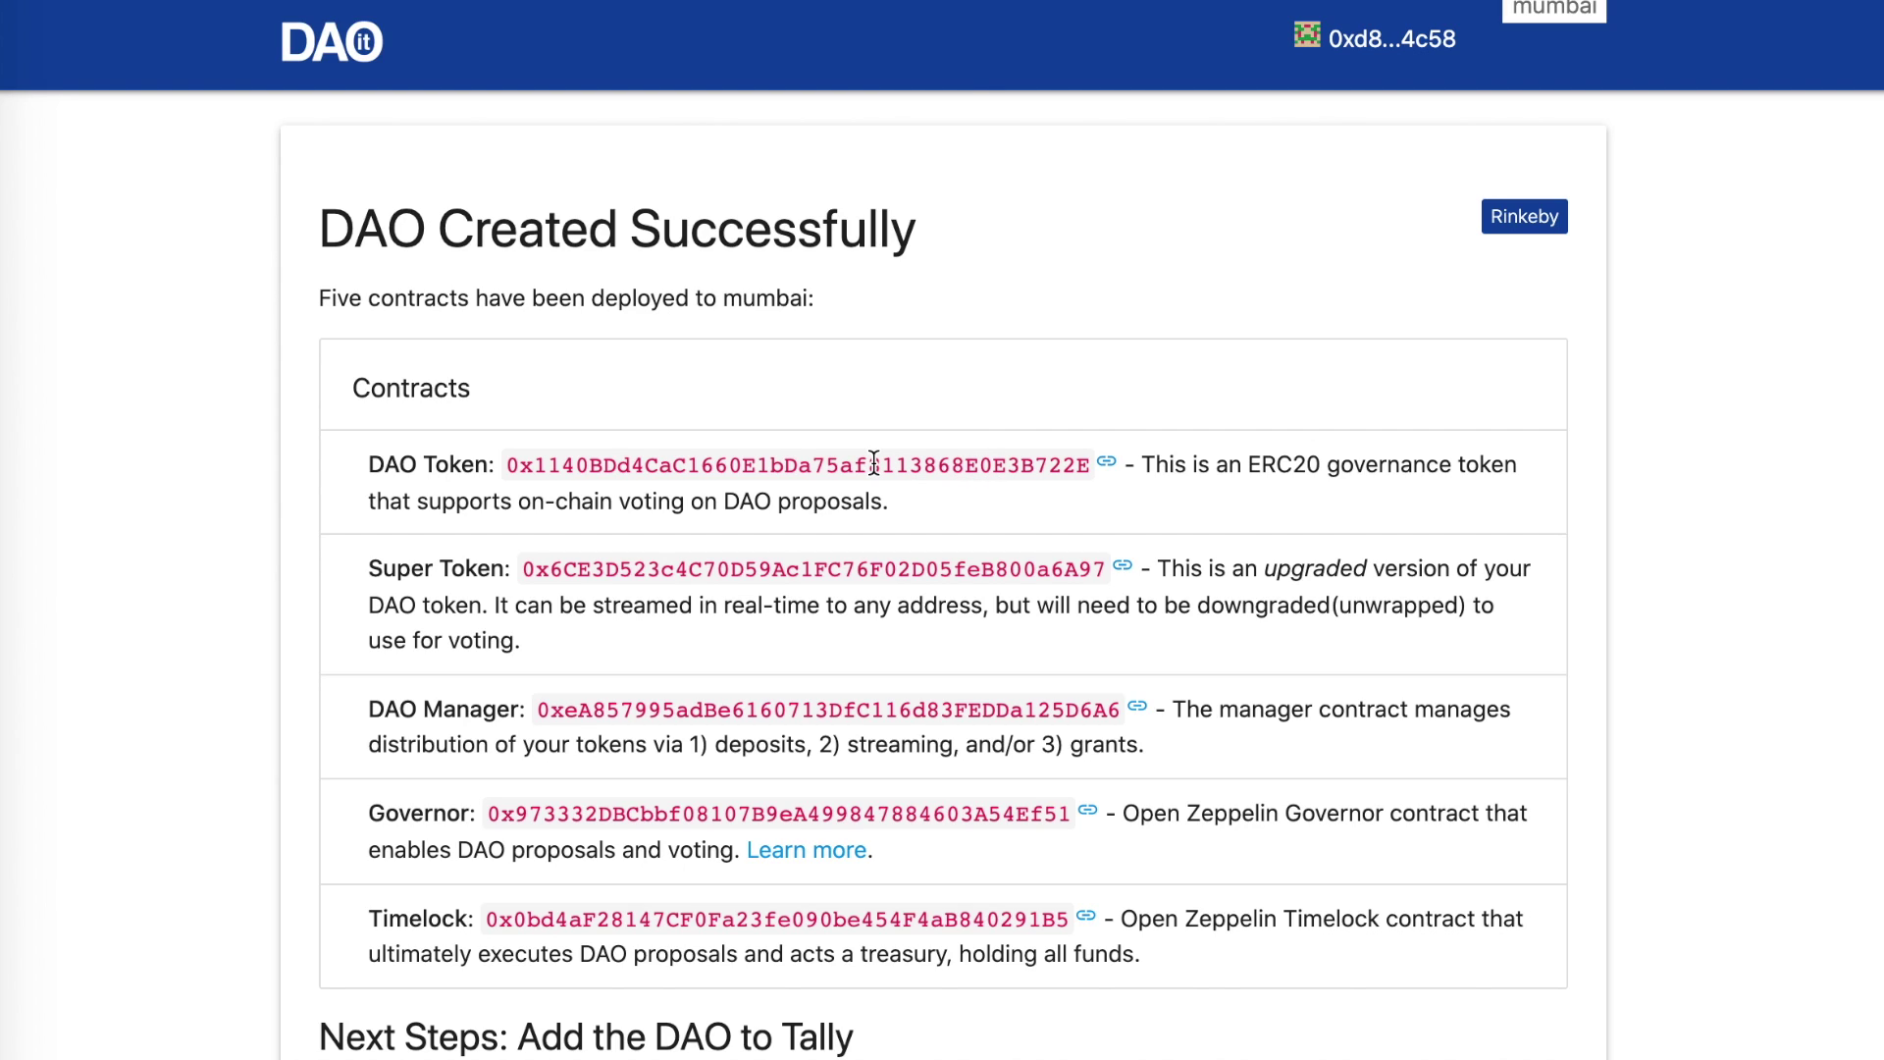
pyautogui.click(344, 49)
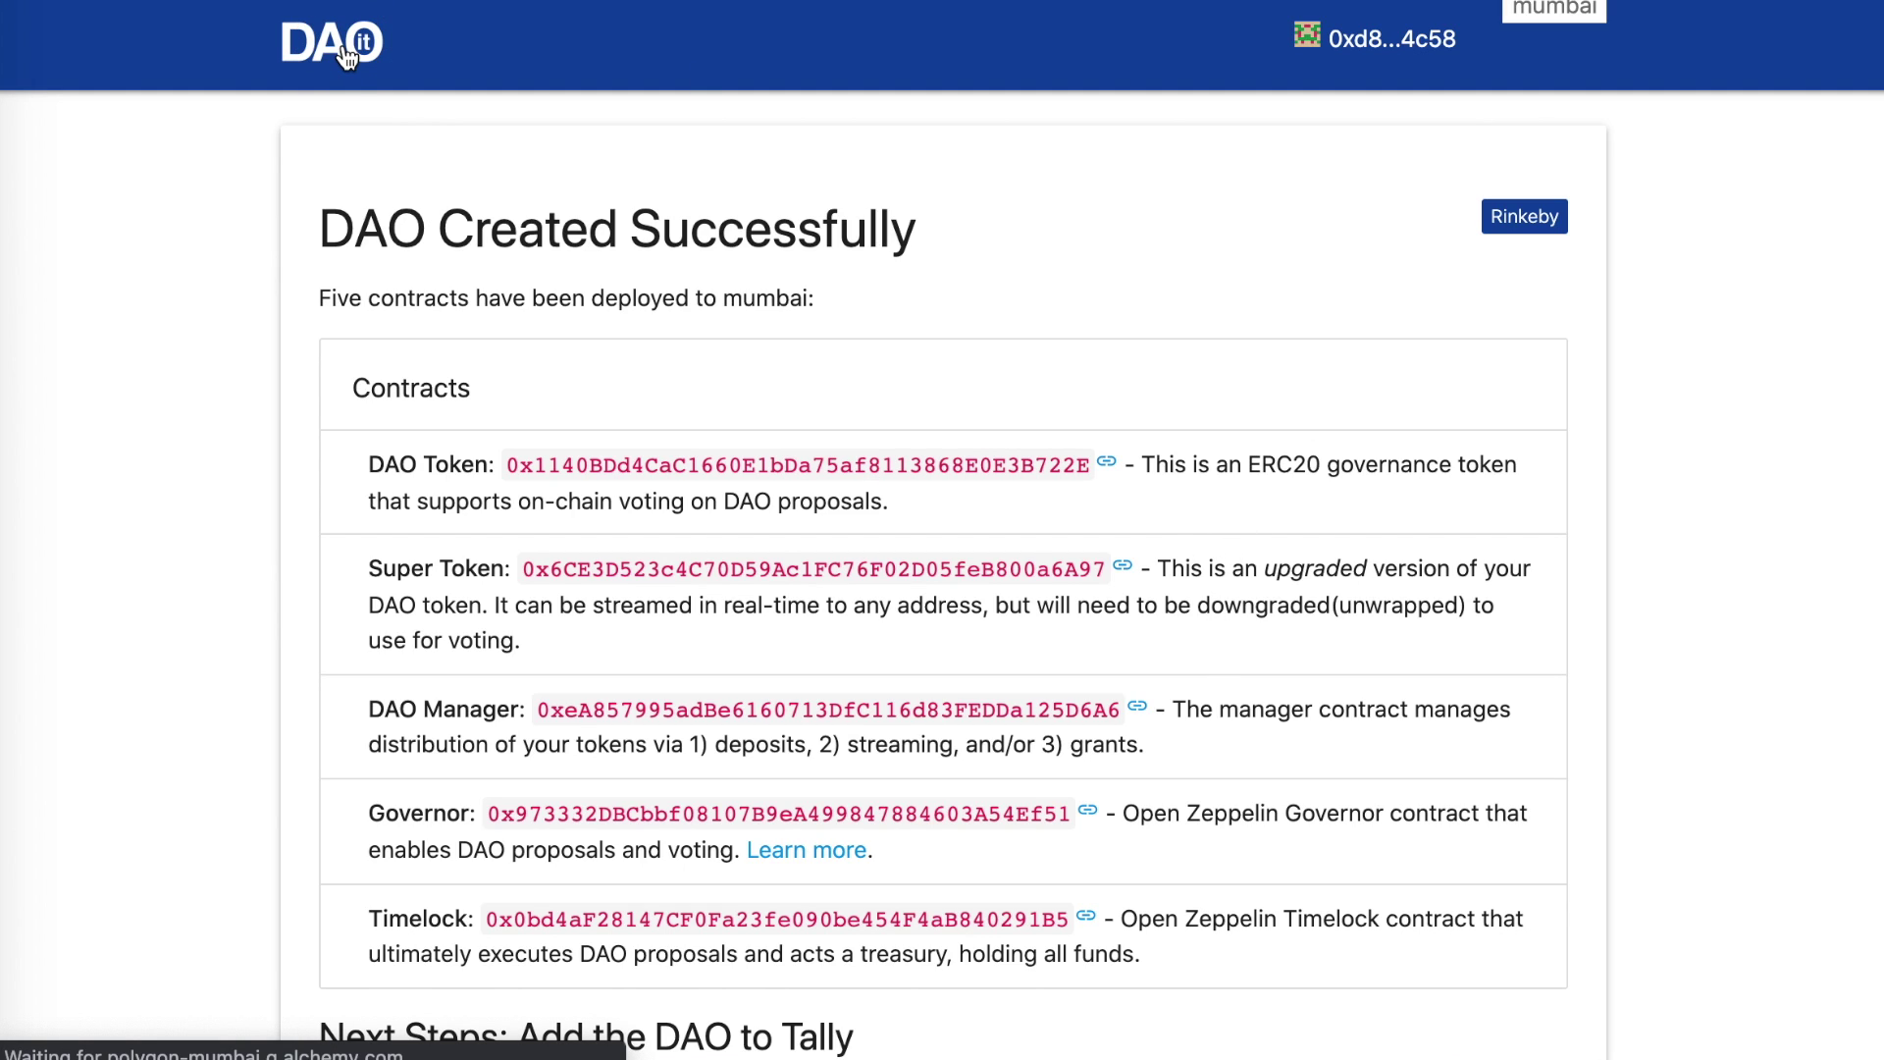